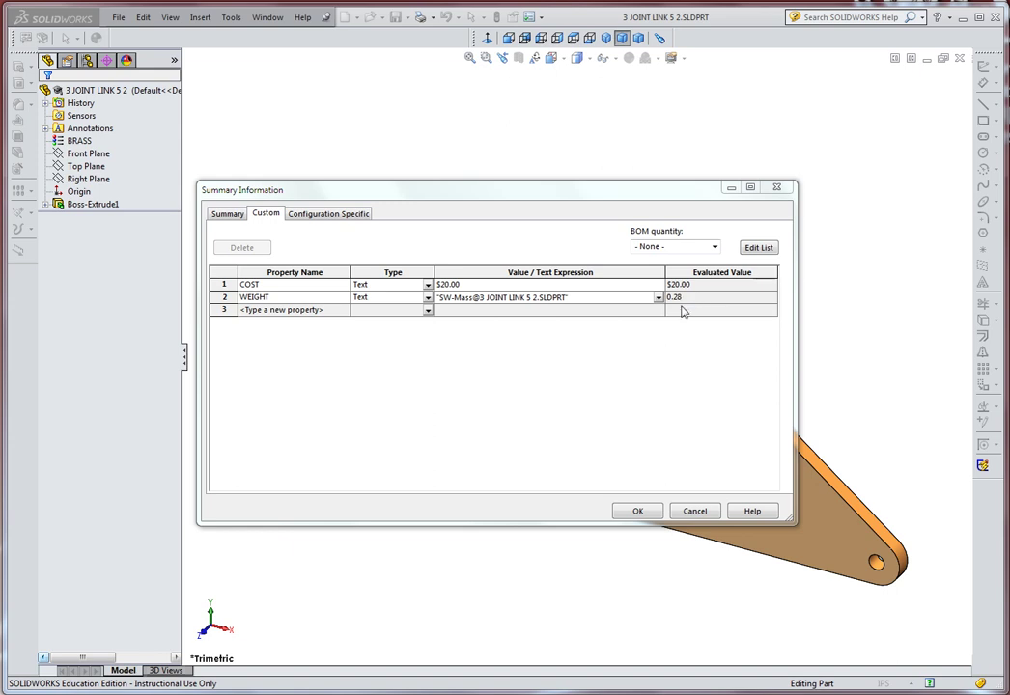
- Add a custom text property named MATERIAL, link its value to the part's Material, and accept the properties
{"action": "left_click", "coordinate": [308, 311]}
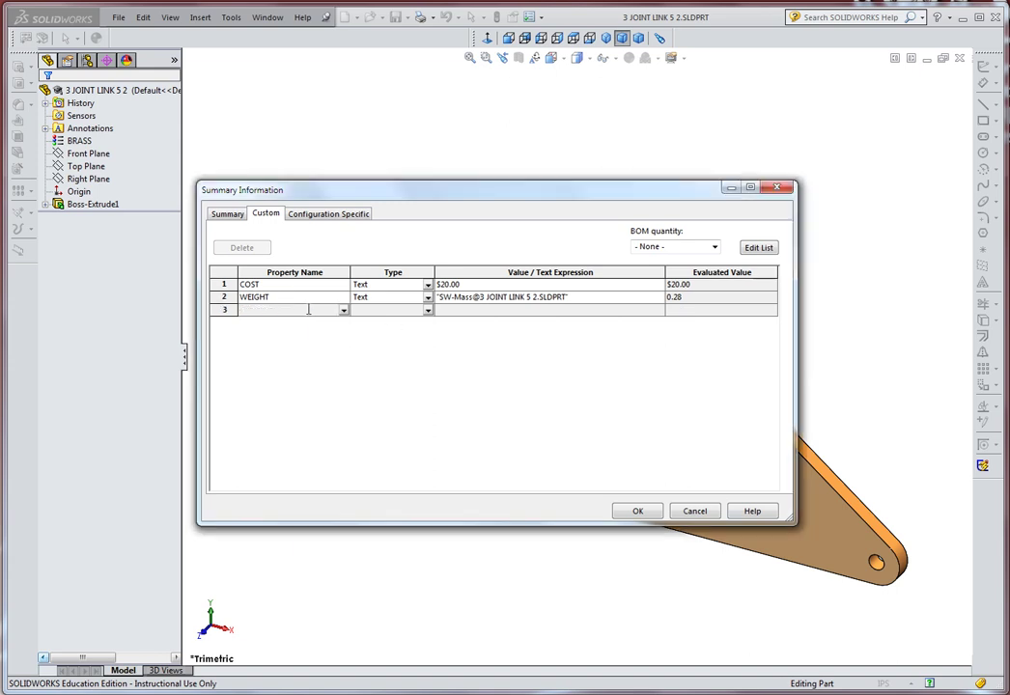
{"action": "type", "text": "MATERIAL"}
{"action": "key", "text": "Tab"}
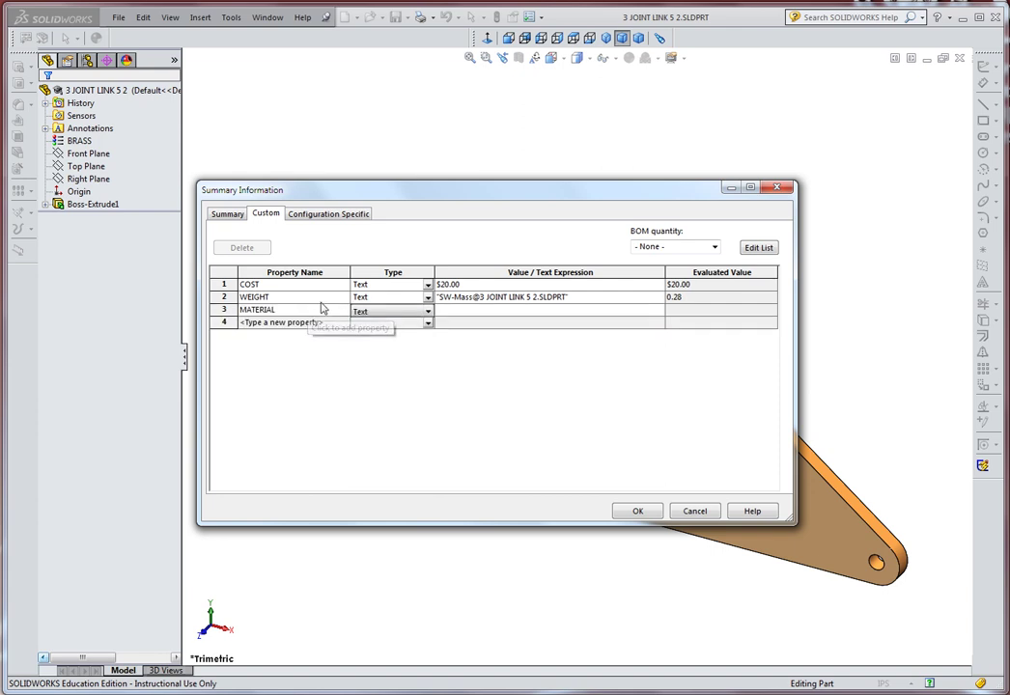
{"action": "left_click", "coordinate": [464, 310]}
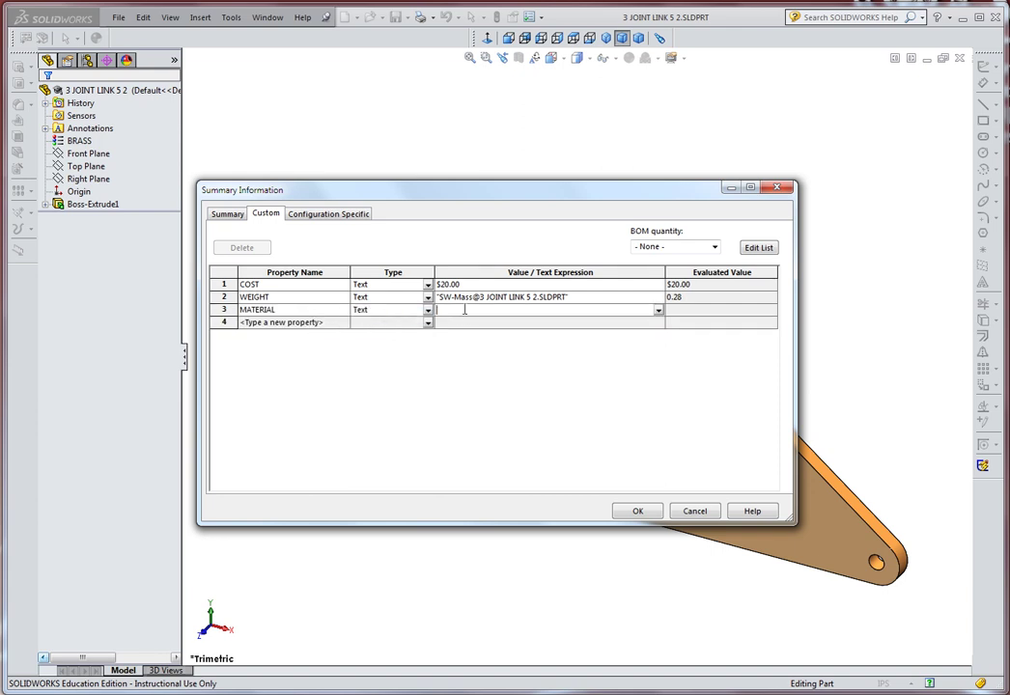
{"action": "left_click", "coordinate": [658, 311]}
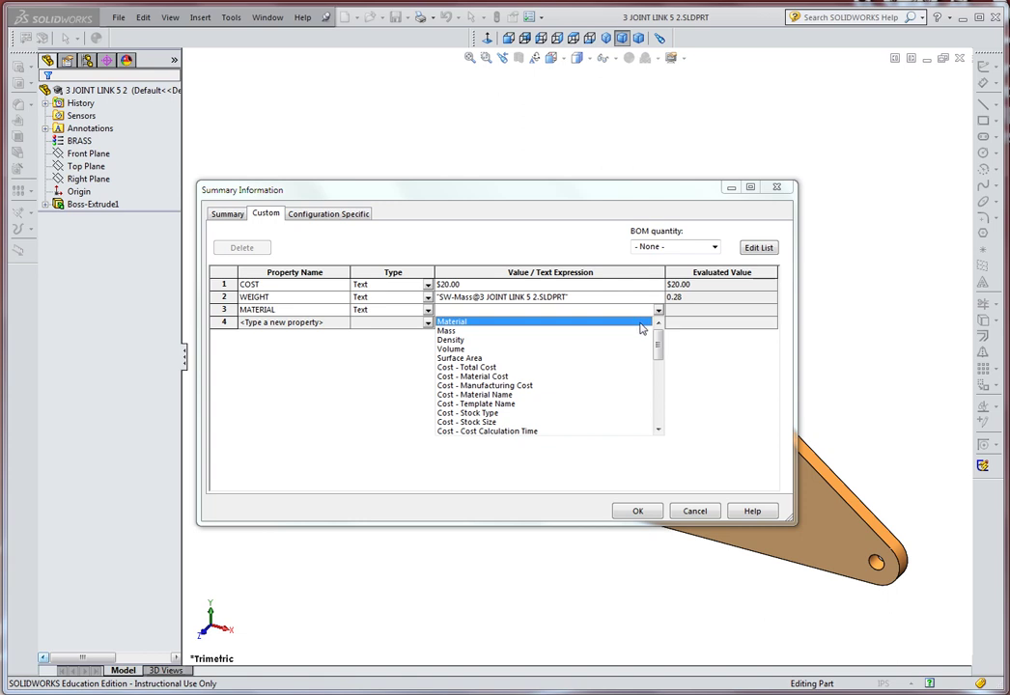
{"action": "mouse_move", "coordinate": [659, 346]}
{"action": "left_mouse_down"}
{"action": "mouse_move", "coordinate": [660, 431]}
{"action": "mouse_move", "coordinate": [660, 329]}
{"action": "left_mouse_up"}
{"action": "left_click", "coordinate": [489, 324]}
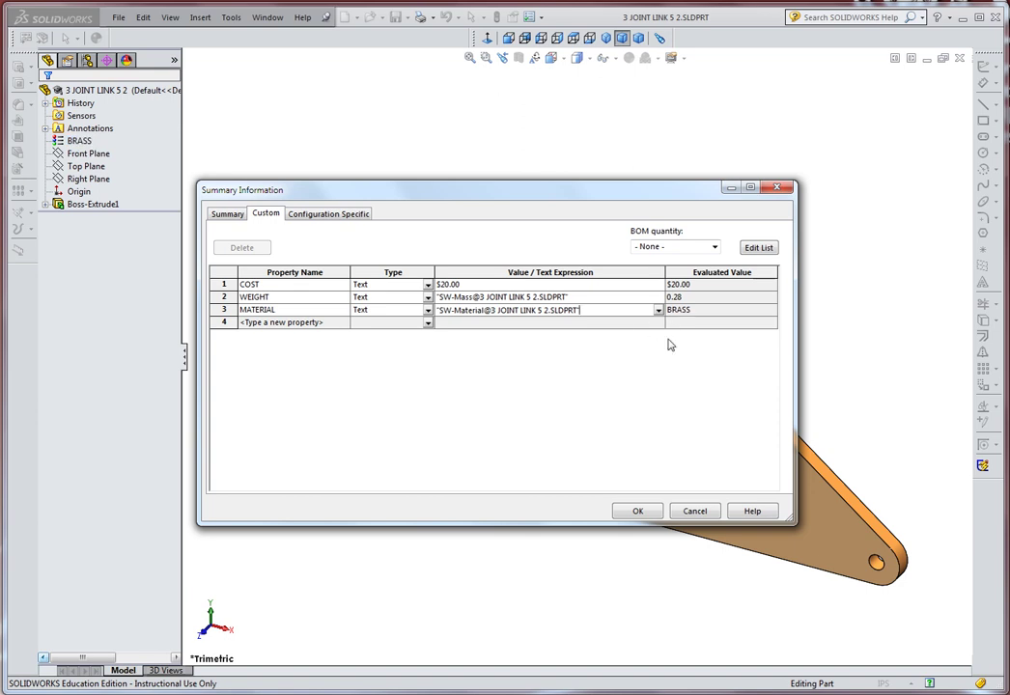
{"action": "left_click", "coordinate": [637, 510]}
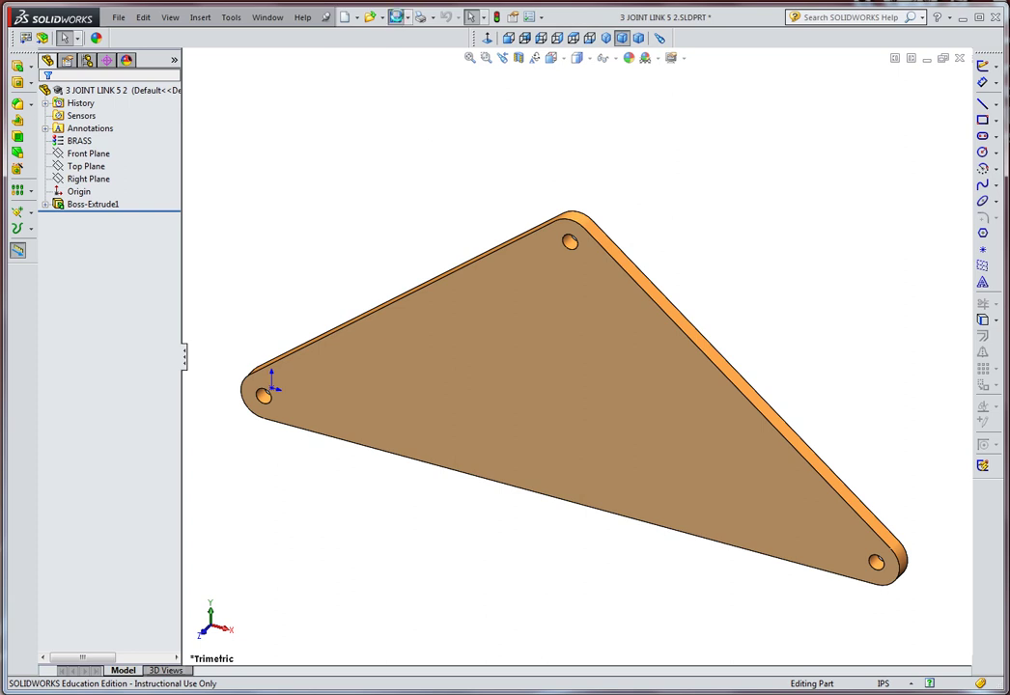
- Save the 3 JOINT LINK 5 2 part and switch to the SIXBAR ASSEMBLY DEMO - Sheet1 drawing
{"action": "left_click", "coordinate": [395, 16]}
{"action": "left_click", "coordinate": [267, 17]}
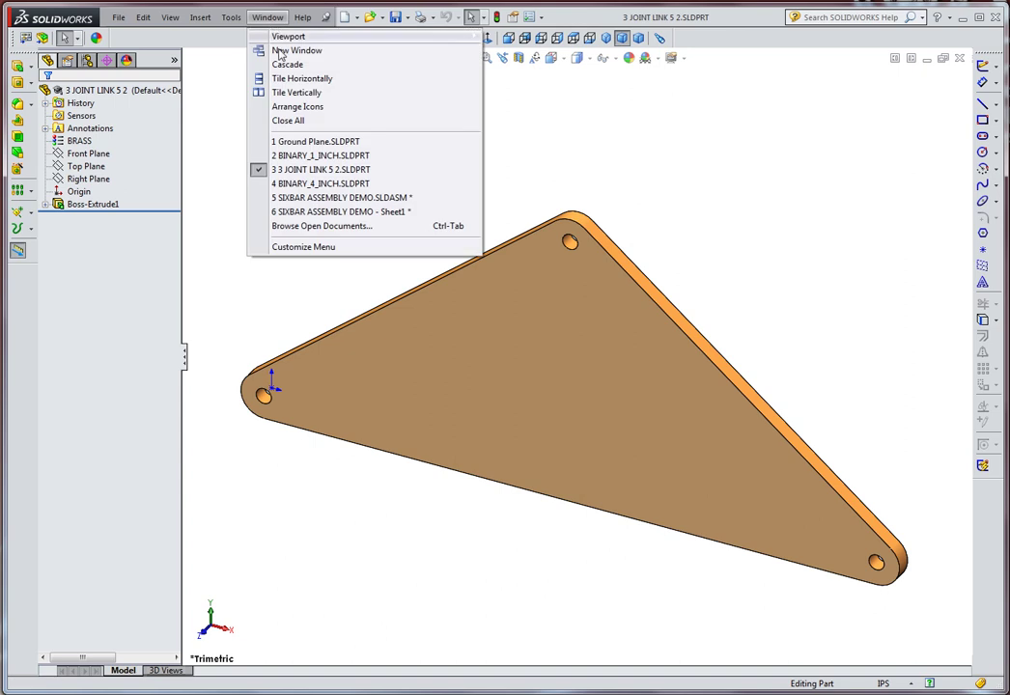
{"action": "left_click", "coordinate": [328, 211]}
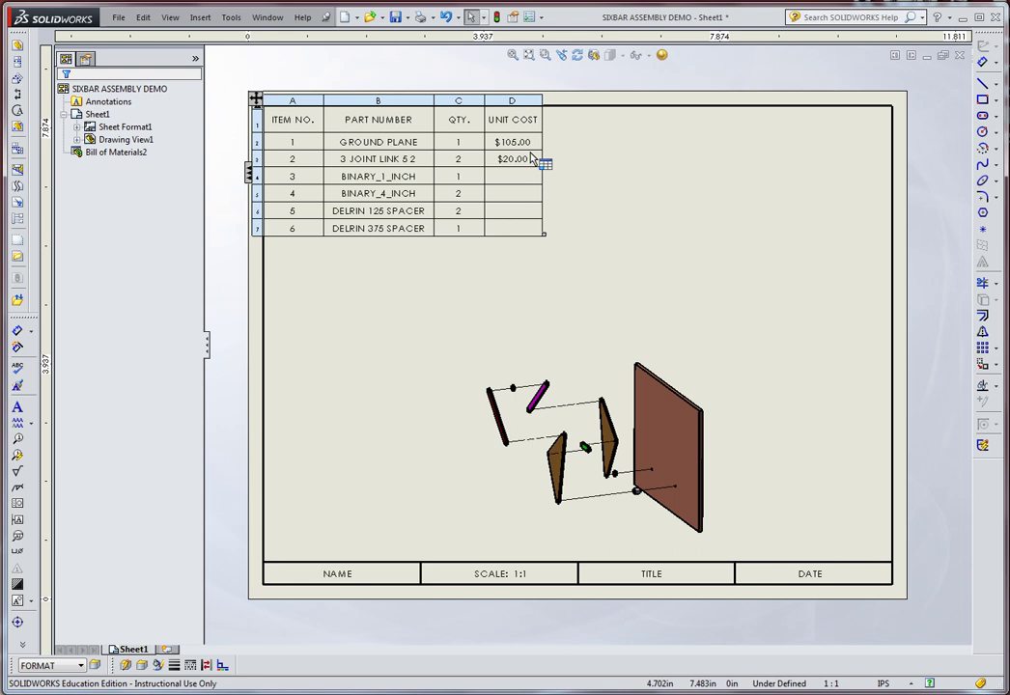
{"action": "left_click", "coordinate": [557, 164]}
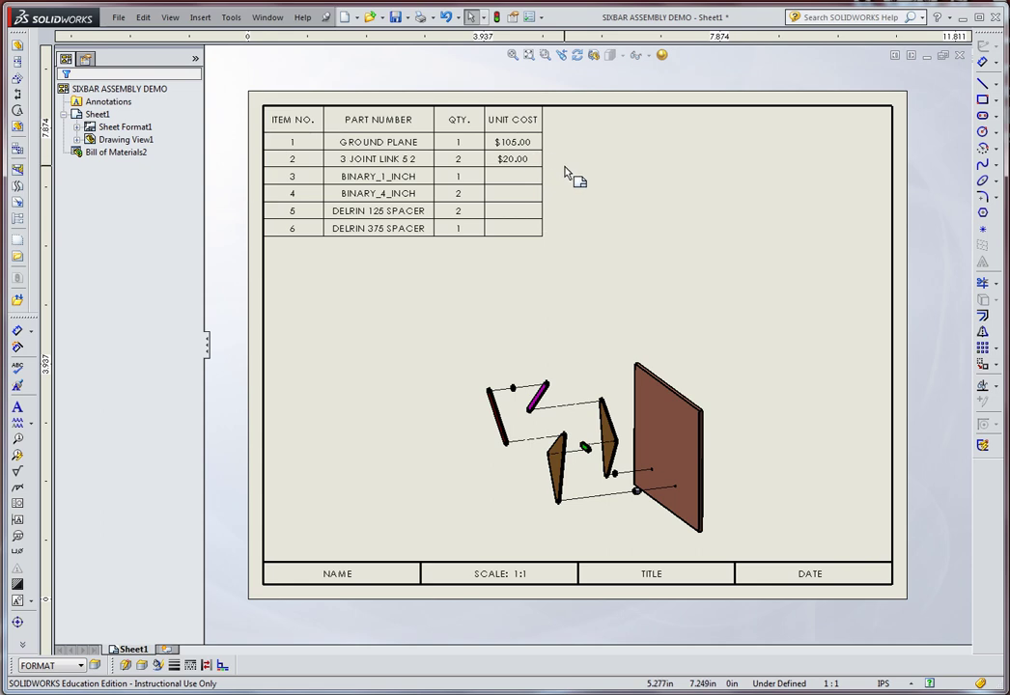
{"action": "left_click", "coordinate": [489, 172]}
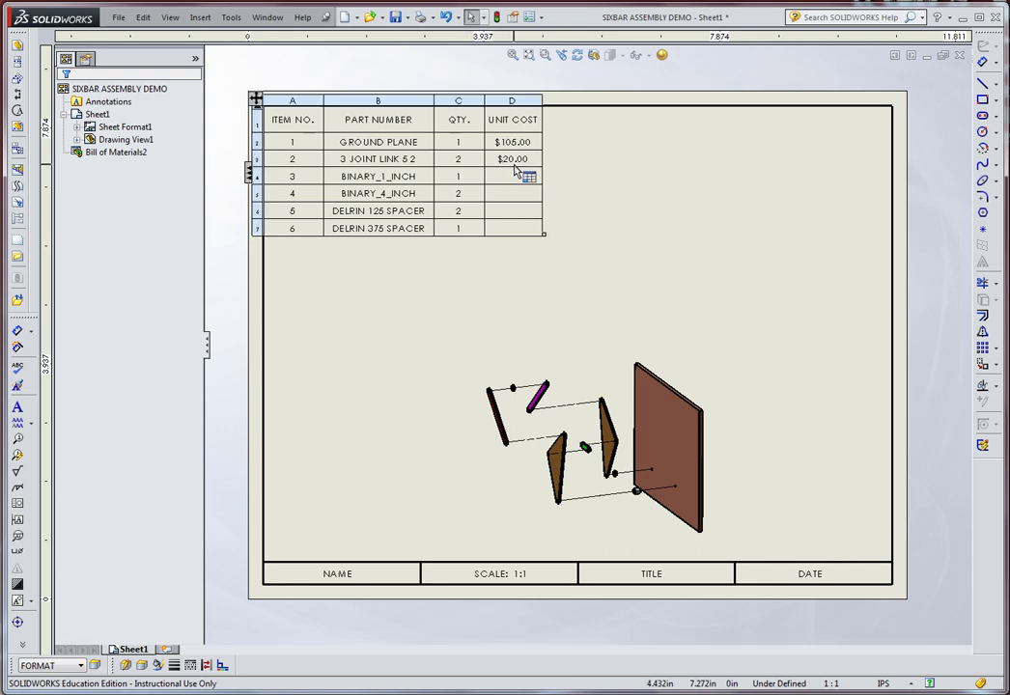
{"action": "left_click", "coordinate": [554, 161]}
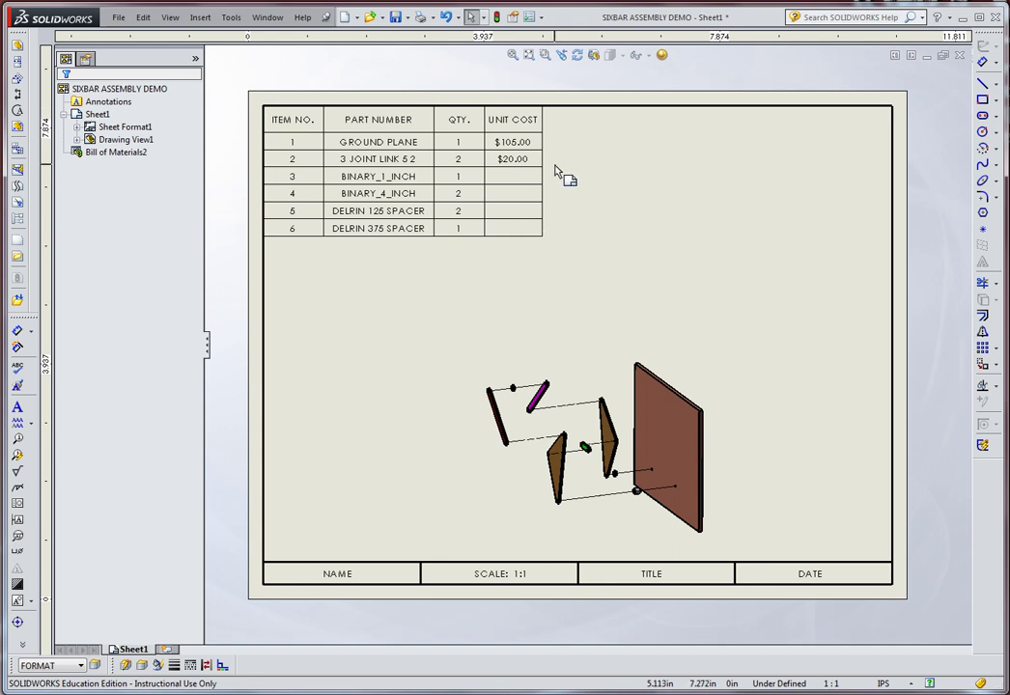
- Insert a column after UNIT COST in the bill of materials showing the MATERIAL custom property
{"action": "left_click", "coordinate": [528, 108]}
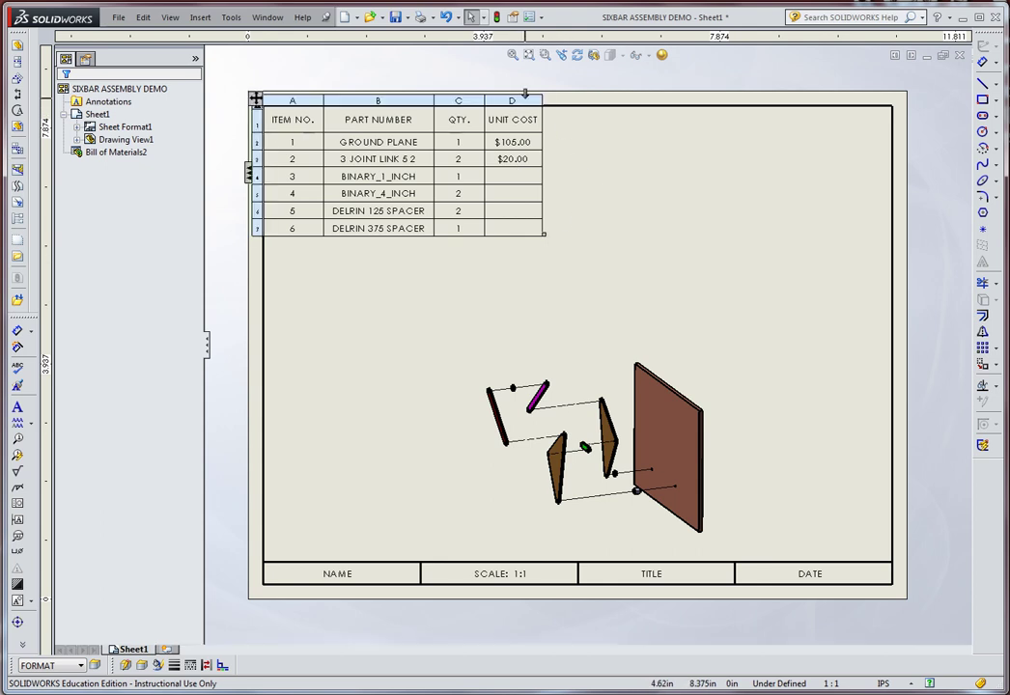
{"action": "right_click", "coordinate": [525, 97]}
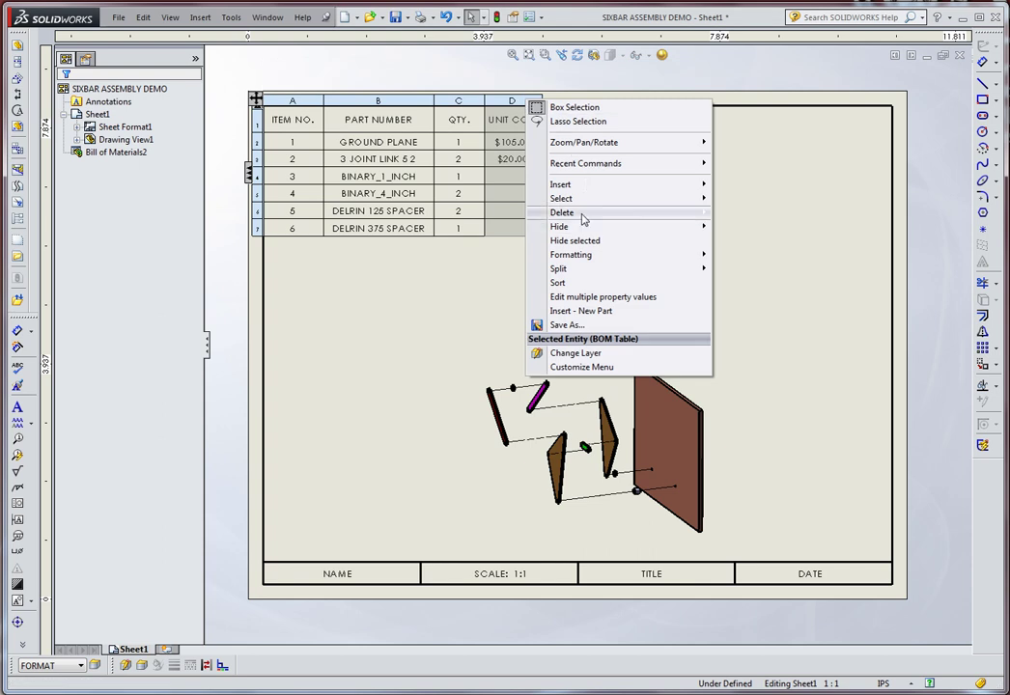
{"action": "mouse_move", "coordinate": [593, 187]}
{"action": "left_click", "coordinate": [745, 185]}
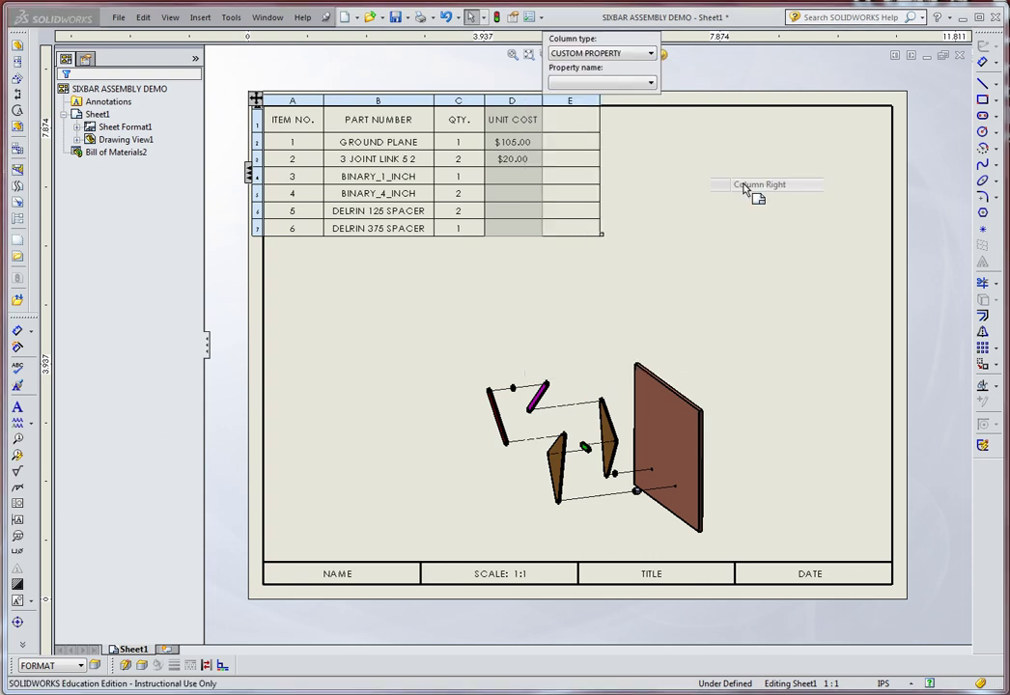
{"action": "left_click", "coordinate": [651, 85]}
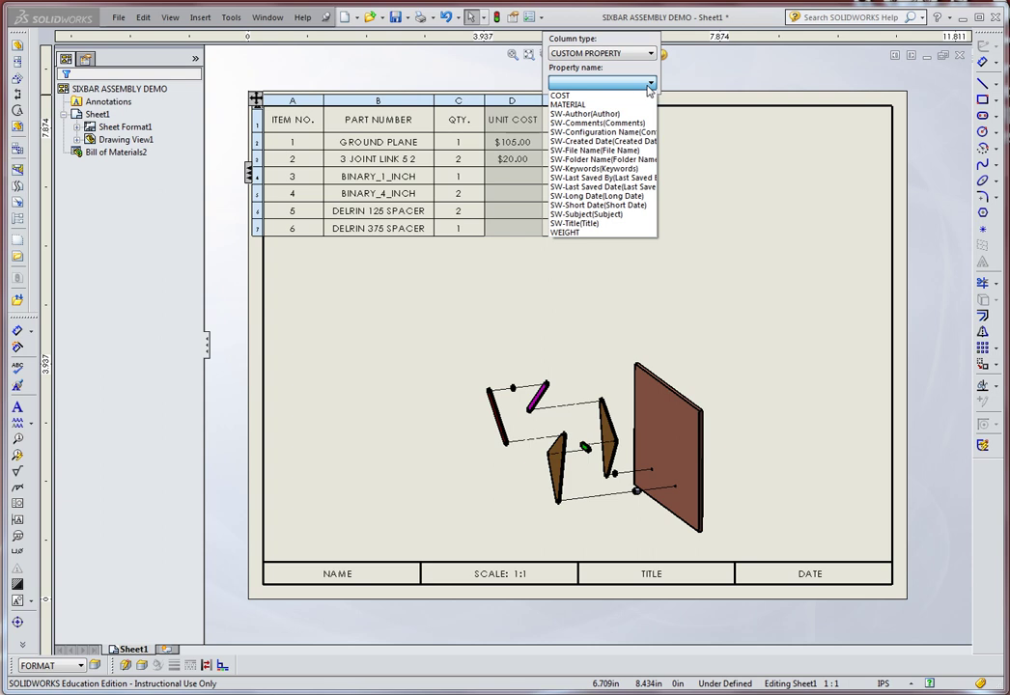
{"action": "left_click", "coordinate": [568, 105]}
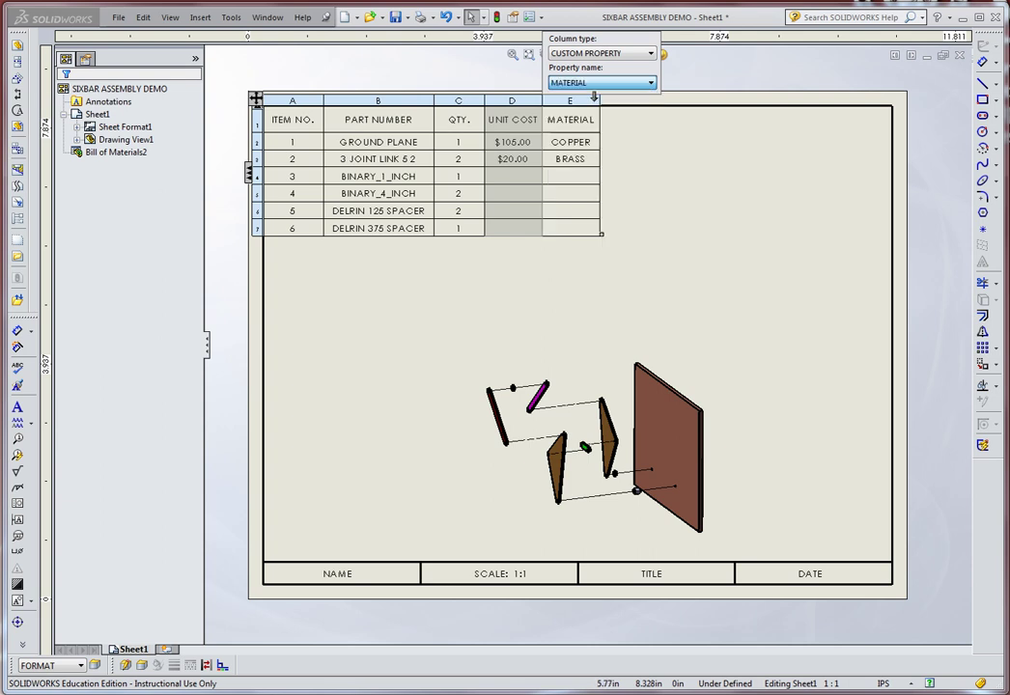
{"action": "left_click", "coordinate": [644, 138]}
- Insert a column after MATERIAL in the bill of materials showing the WEIGHT custom property
{"action": "right_click", "coordinate": [581, 98]}
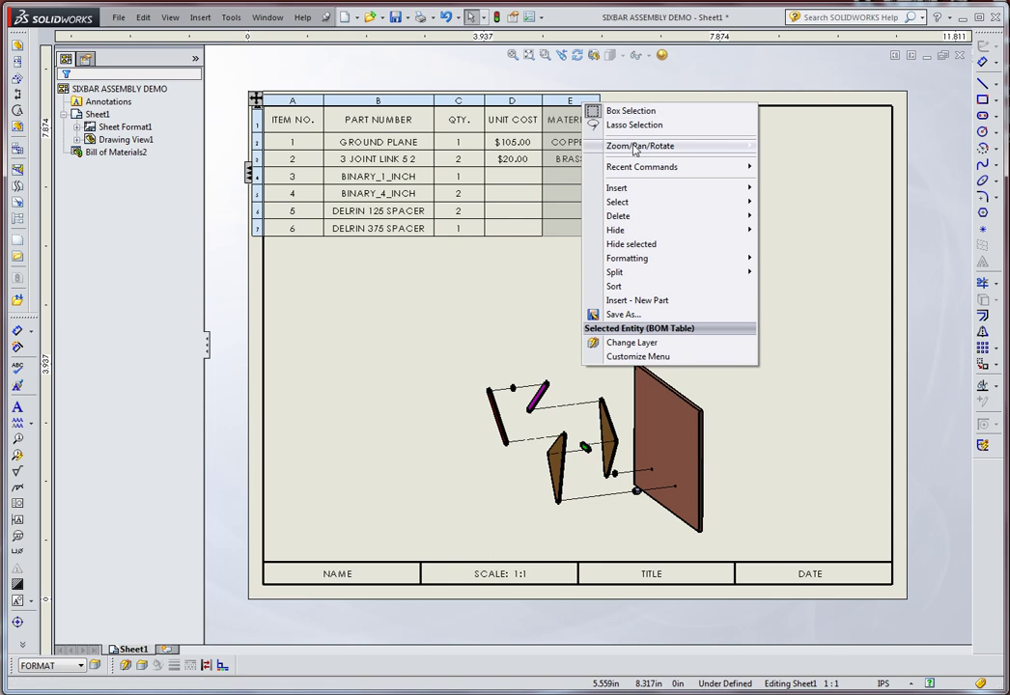
{"action": "mouse_move", "coordinate": [643, 190]}
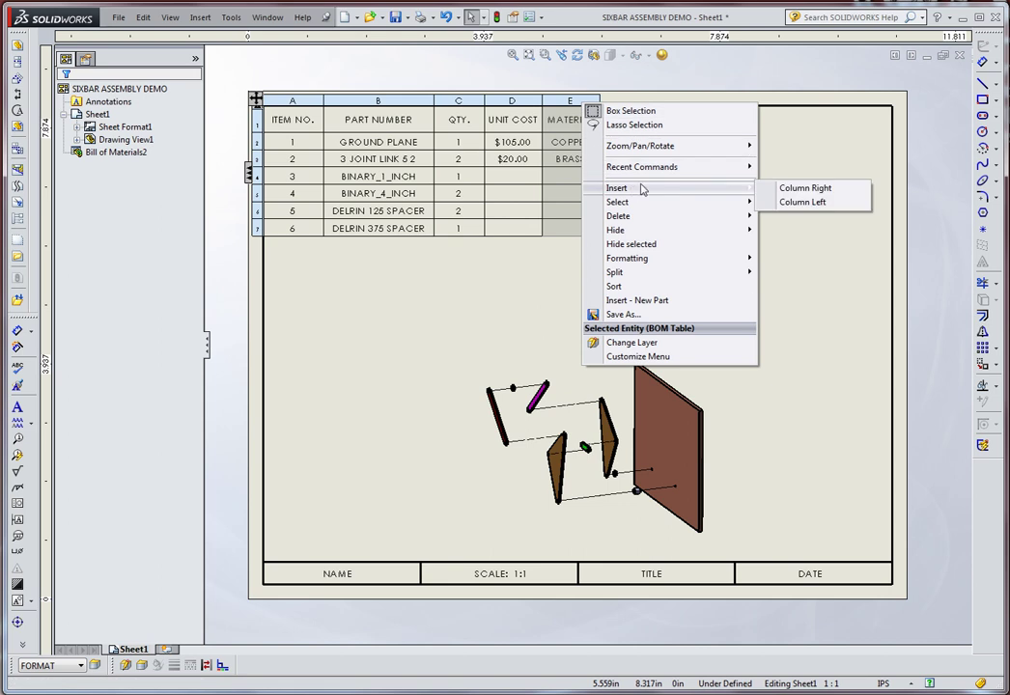
{"action": "left_click", "coordinate": [802, 190]}
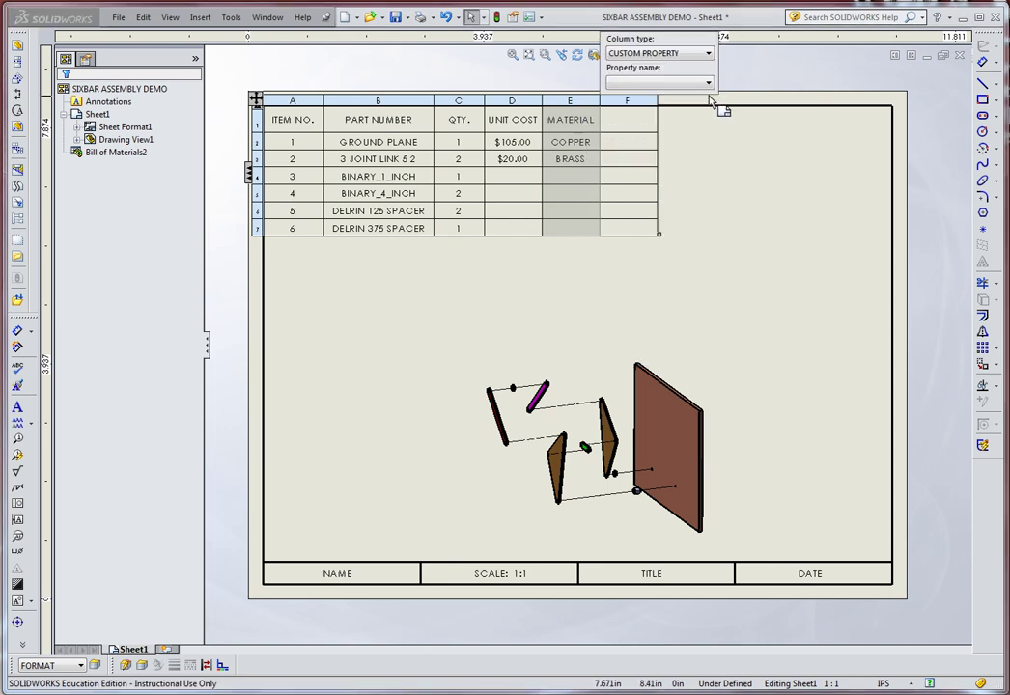
{"action": "left_click", "coordinate": [709, 54]}
{"action": "left_click", "coordinate": [709, 64]}
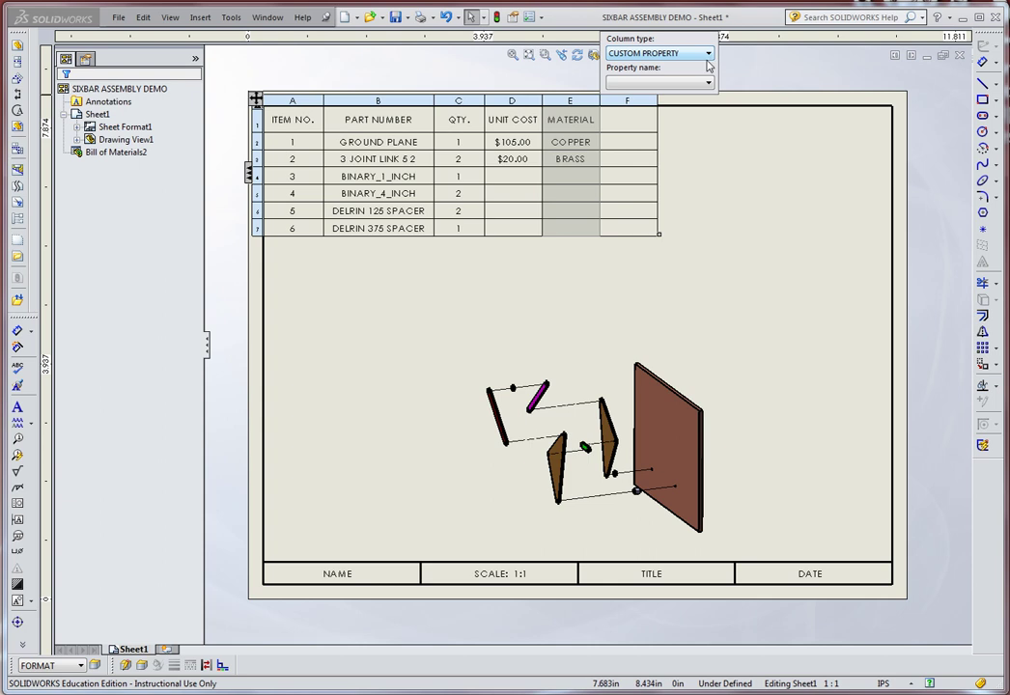
{"action": "left_click", "coordinate": [707, 85]}
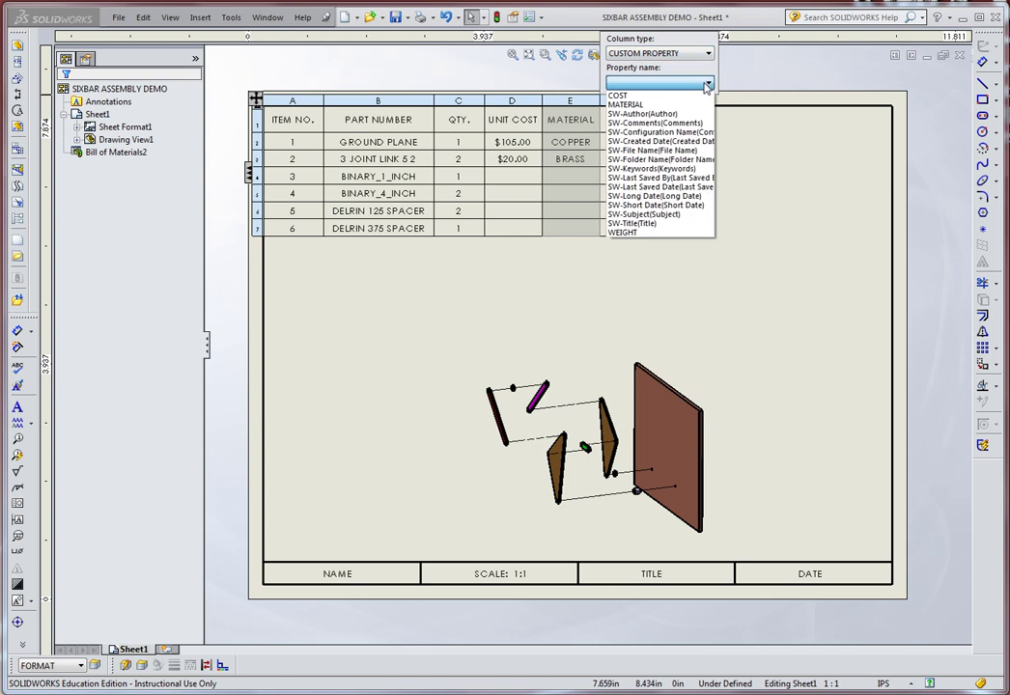
{"action": "left_click", "coordinate": [633, 231]}
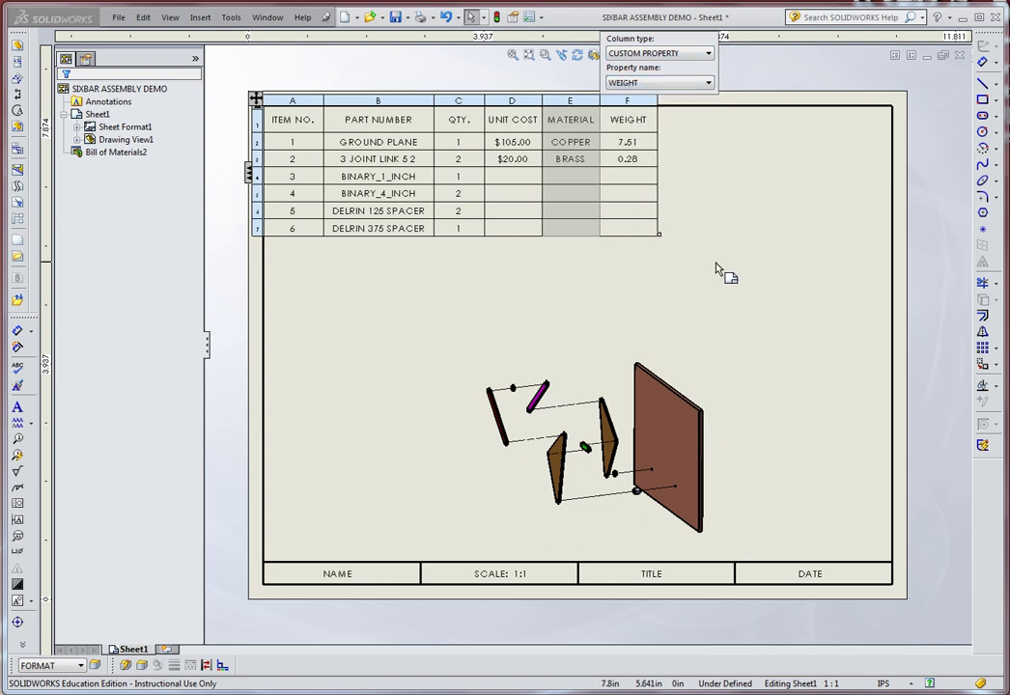
{"action": "left_click", "coordinate": [717, 270]}
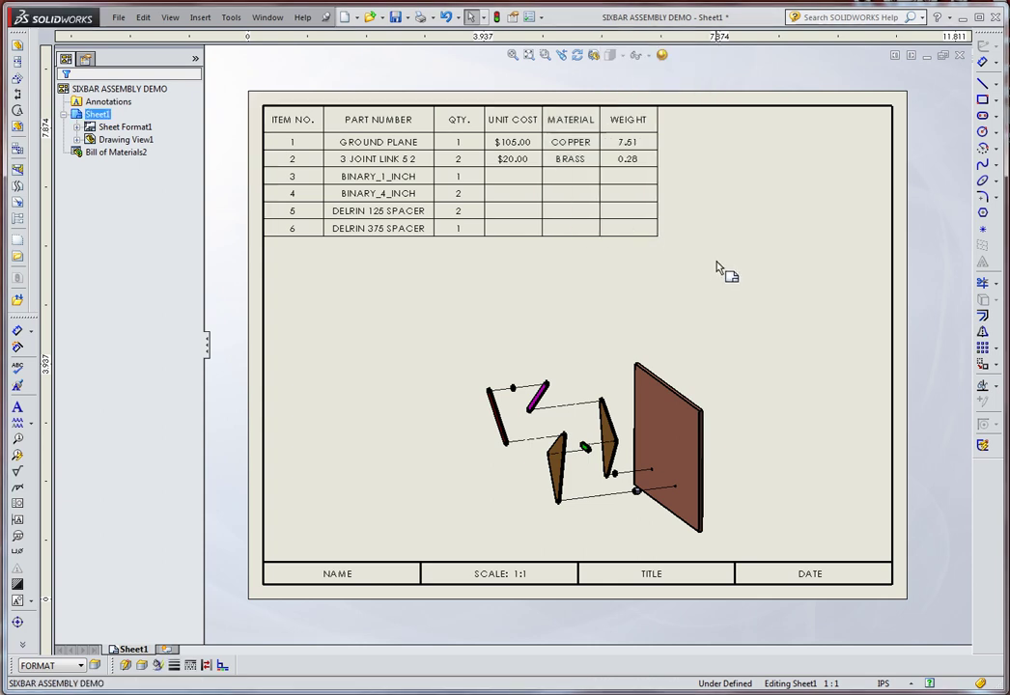
- Change the WEIGHT column heading to UNIT WEIGHT
{"action": "double_click", "coordinate": [615, 117]}
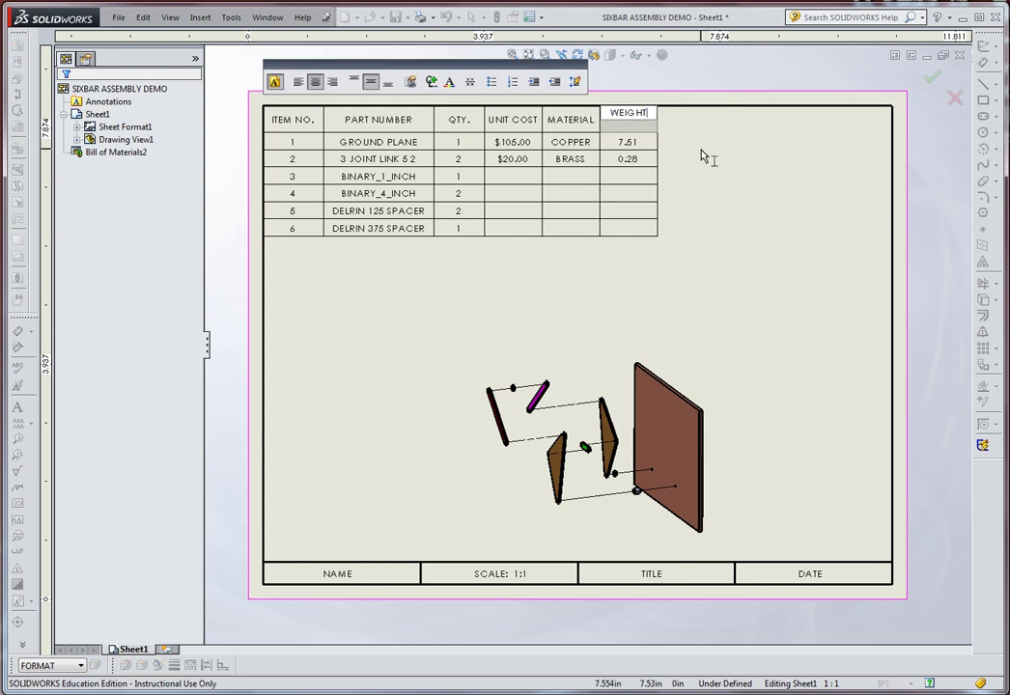
{"action": "key", "text": "Home"}
{"action": "type", "text": "UNIT"}
{"action": "key", "text": "Return"}
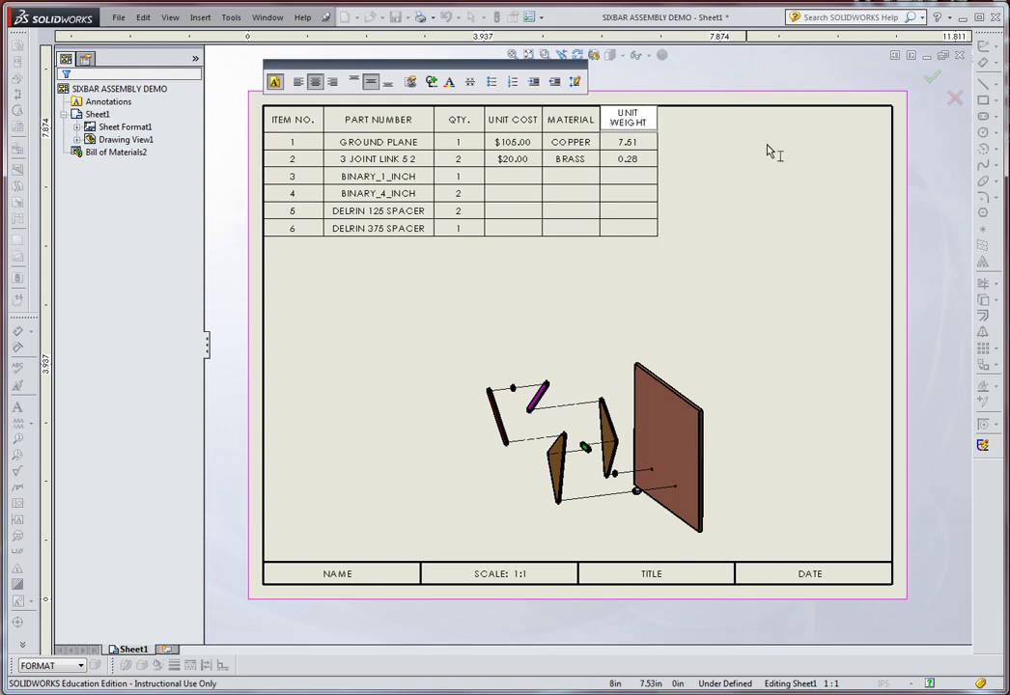
{"action": "left_click", "coordinate": [704, 184]}
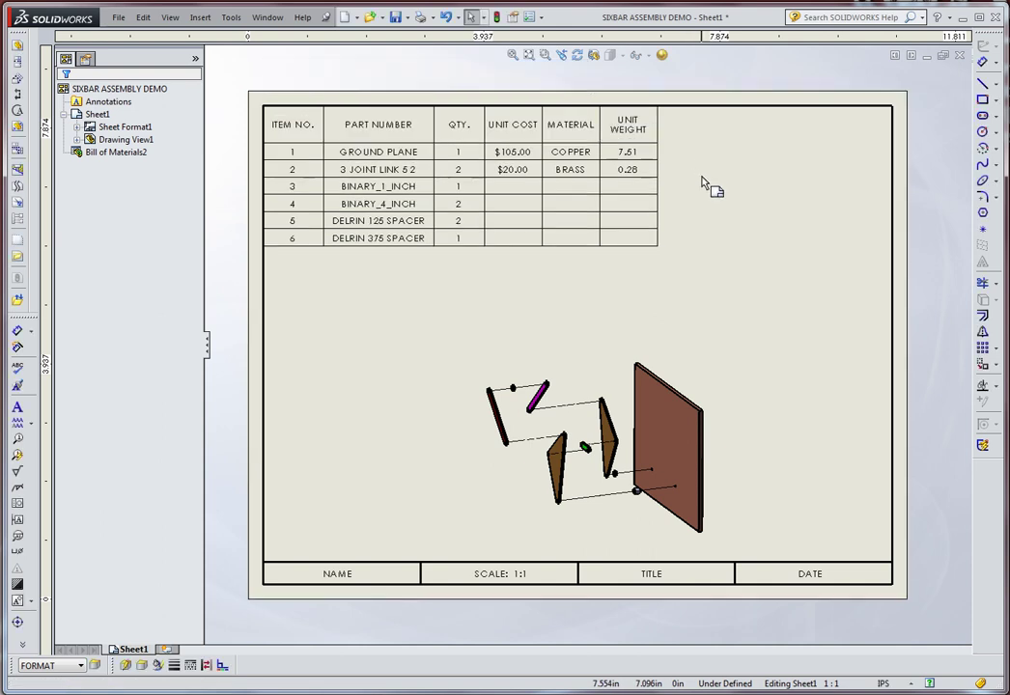
- Widen the UNIT WEIGHT column so its heading fits on one line
{"action": "left_click", "coordinate": [656, 96]}
{"action": "left_click_drag", "start_coordinate": [658, 108], "coordinate": [678, 116]}
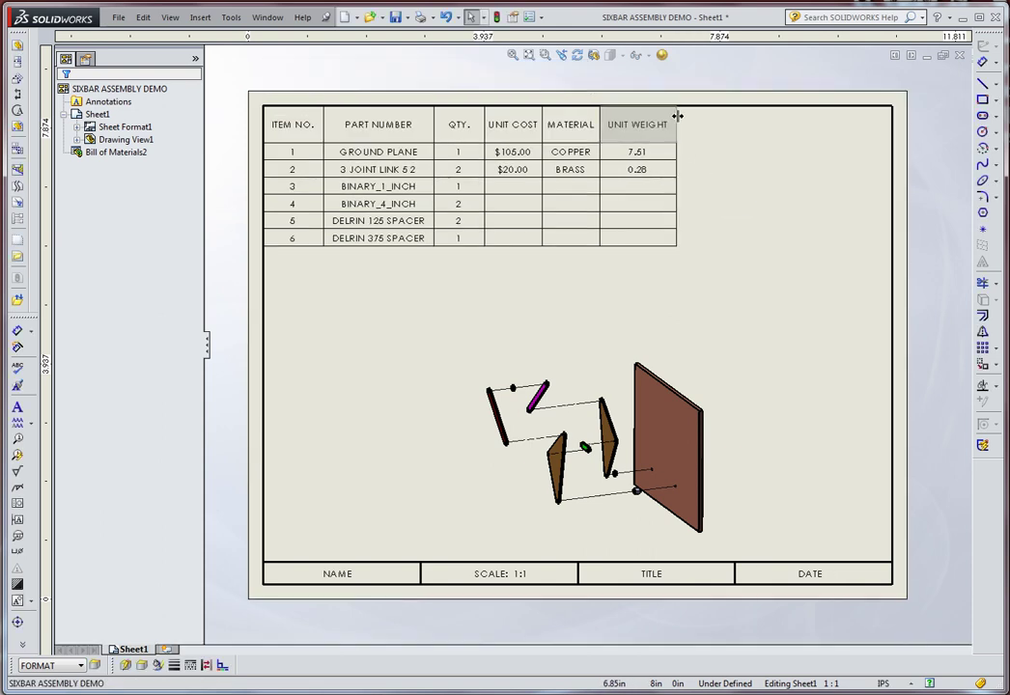
{"action": "left_click", "coordinate": [569, 290]}
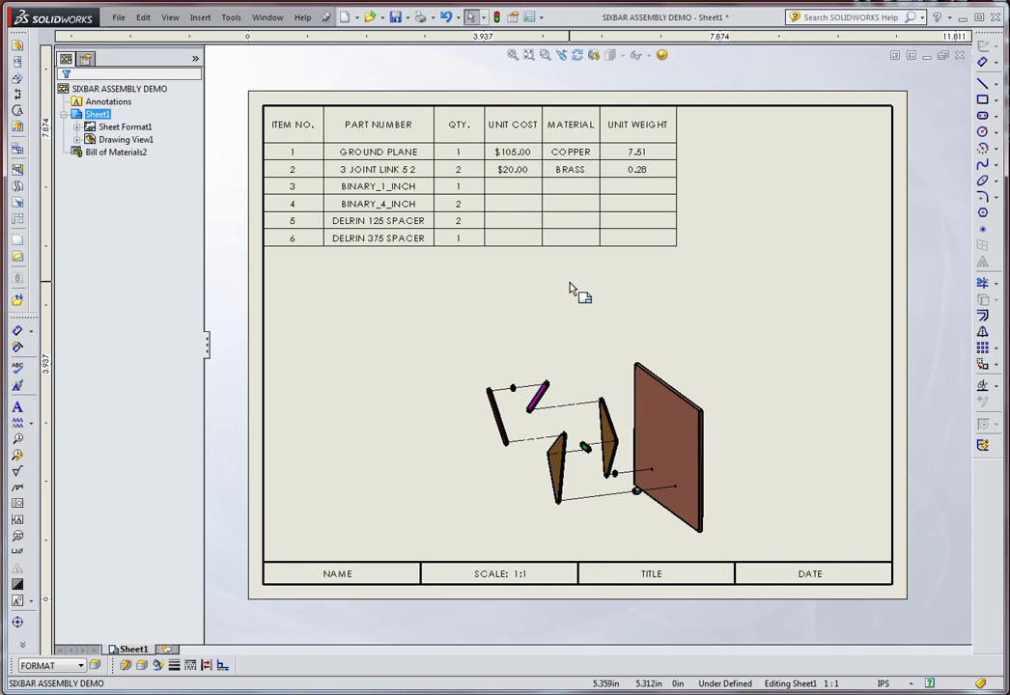
- Insert a column between UNIT COST and MATERIAL and set its column type to Equation
{"action": "left_click", "coordinate": [594, 210]}
{"action": "left_click", "coordinate": [529, 96]}
{"action": "right_click", "coordinate": [529, 96]}
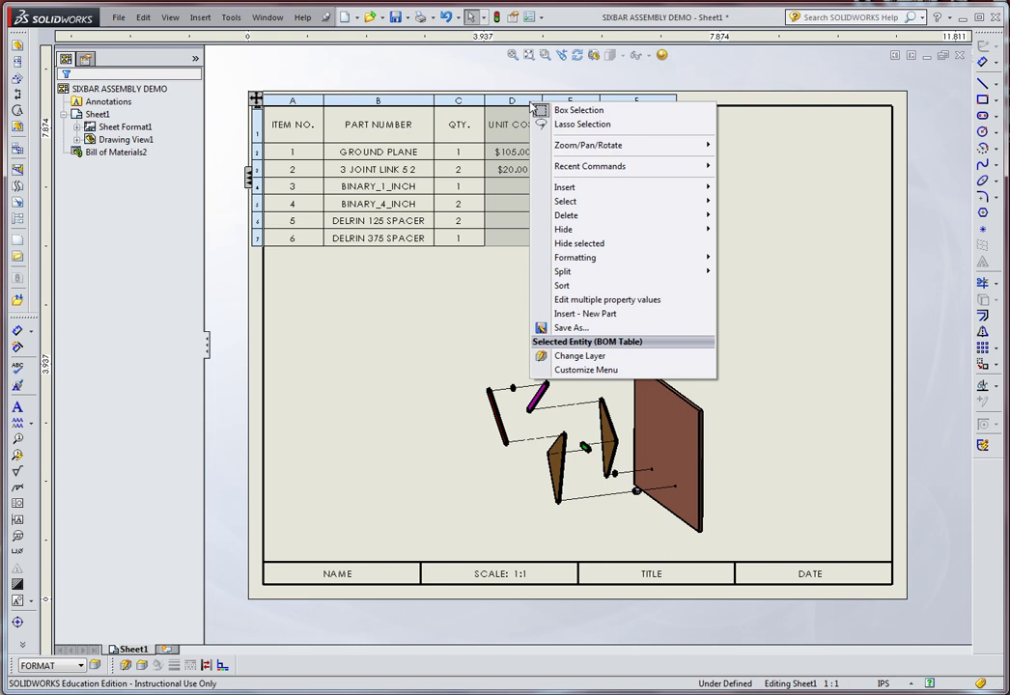
{"action": "mouse_move", "coordinate": [580, 192]}
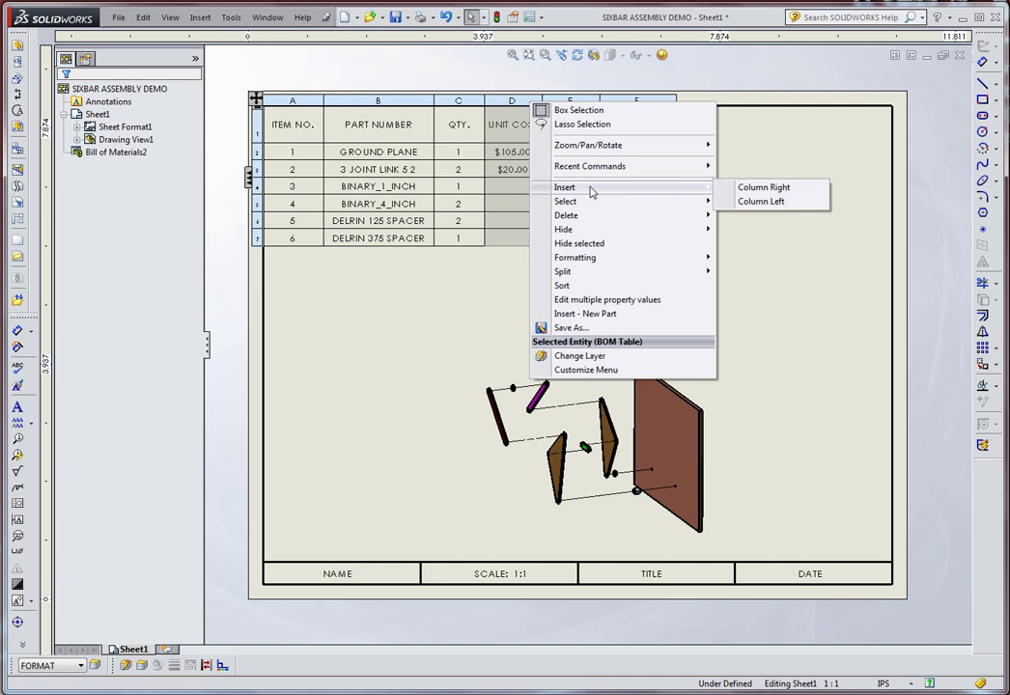
{"action": "left_click", "coordinate": [751, 188]}
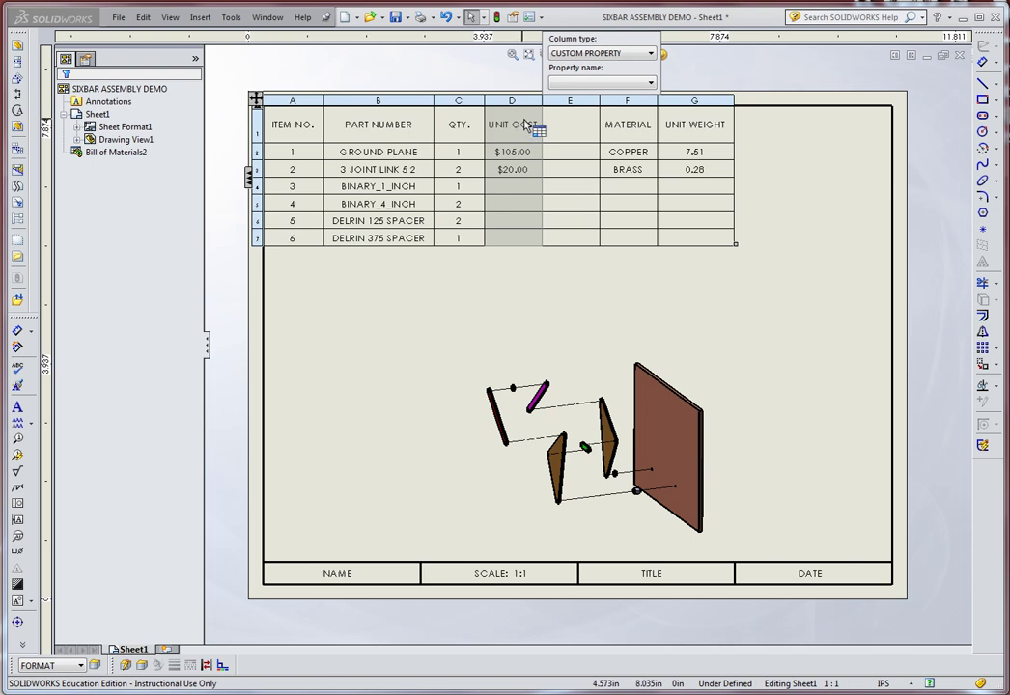
{"action": "left_click", "coordinate": [632, 54]}
{"action": "left_click", "coordinate": [598, 84]}
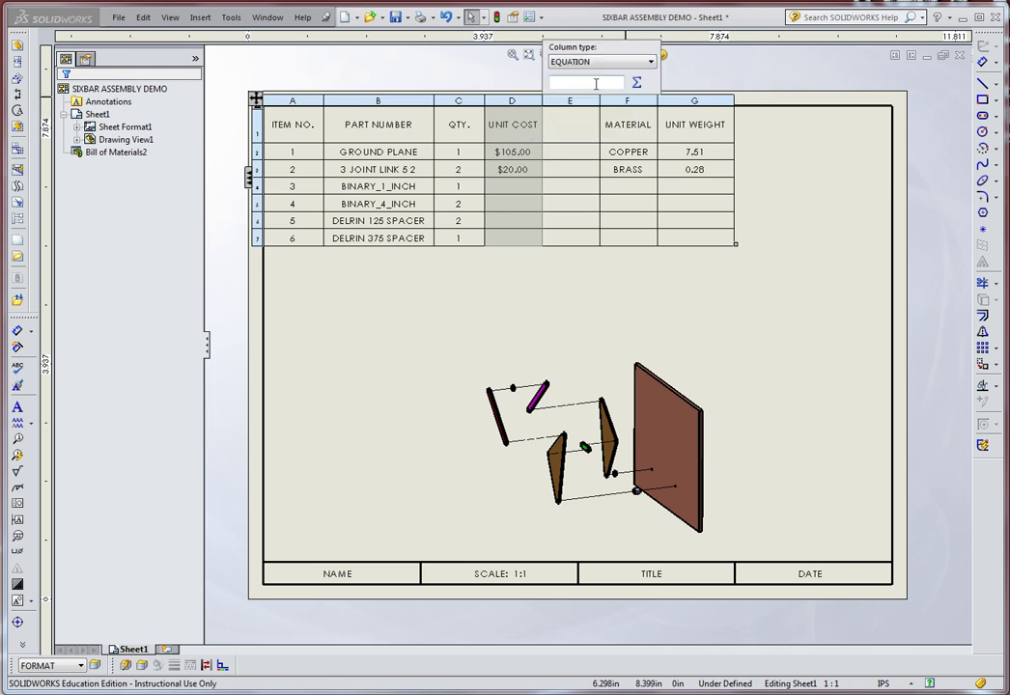
- Build the new column's equation as a "$" prefix with two-decimal precision, the # separator, and UNIT COST multiplied by QTY
{"action": "left_click", "coordinate": [636, 83]}
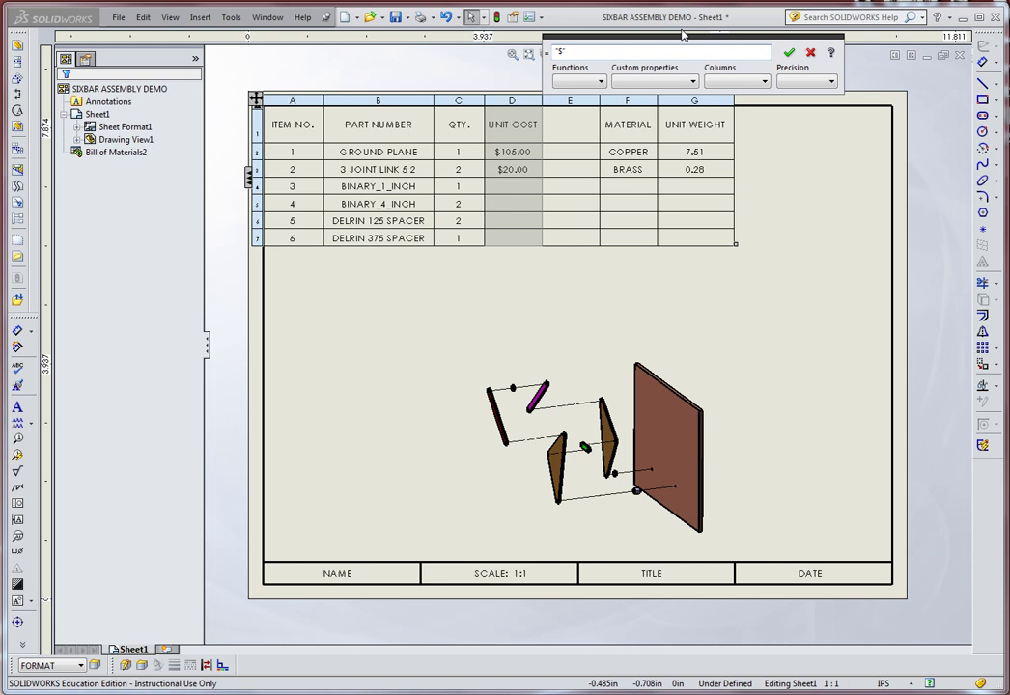
{"action": "left_click", "coordinate": [803, 81]}
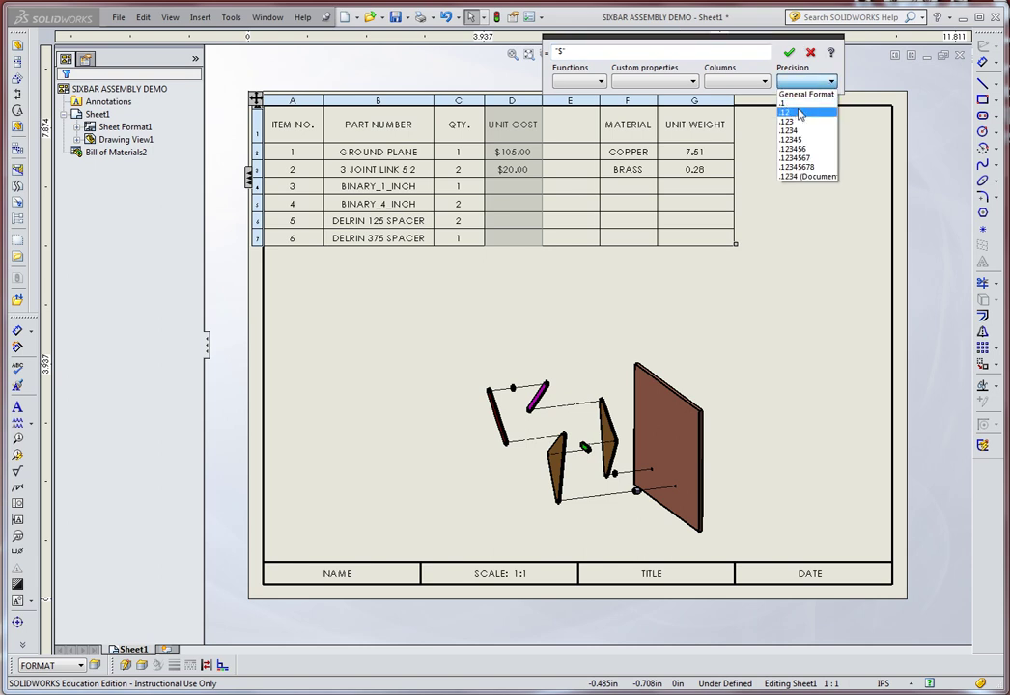
{"action": "left_click", "coordinate": [800, 113]}
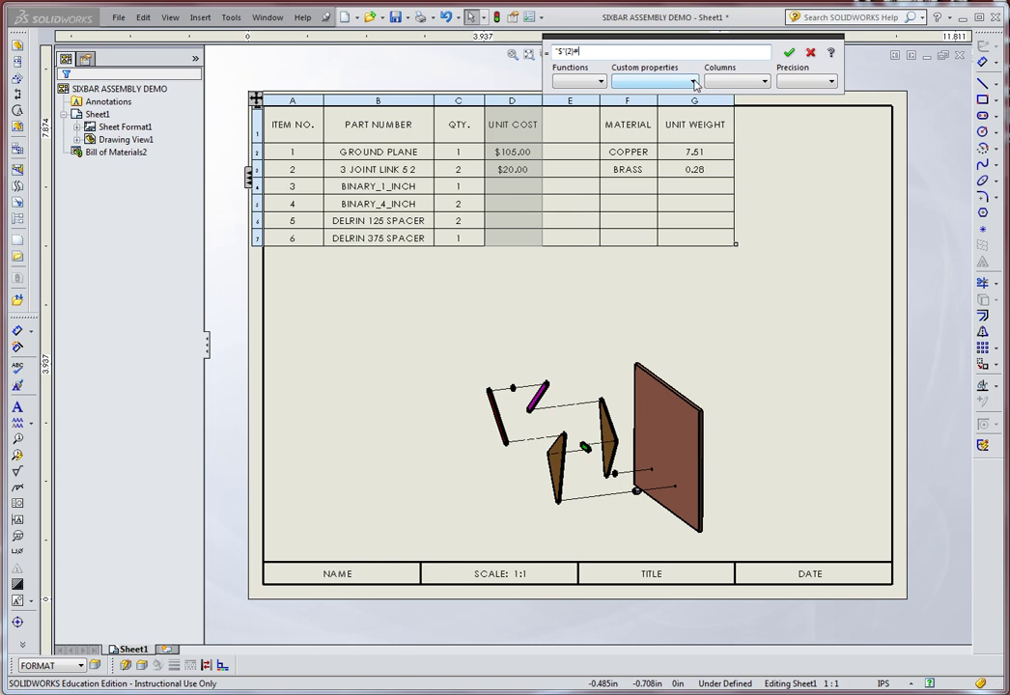
{"action": "left_click", "coordinate": [763, 81]}
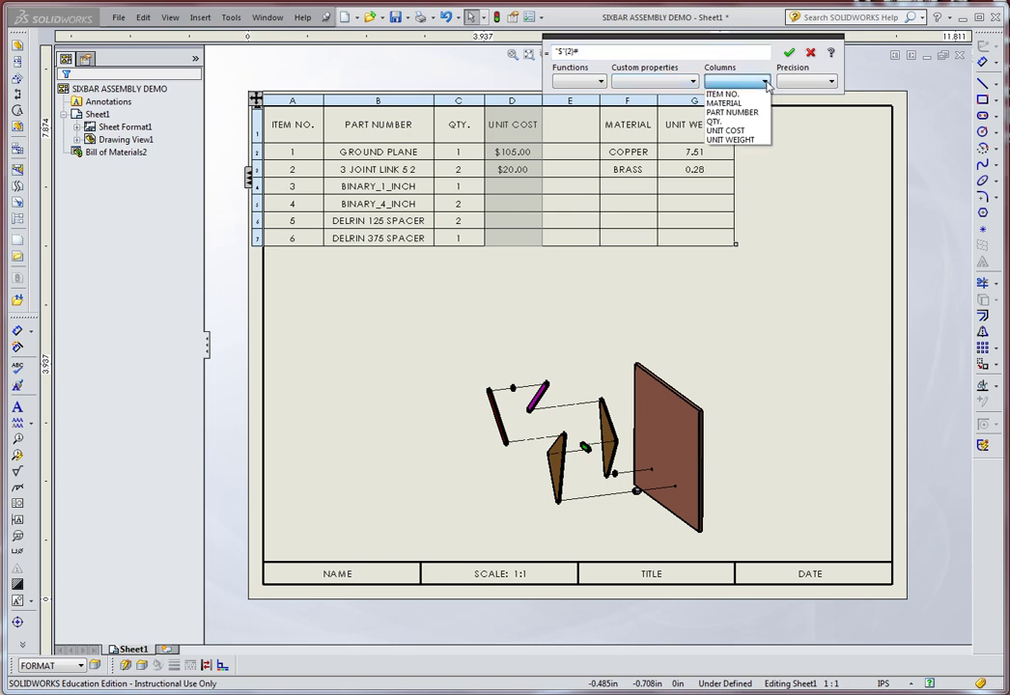
{"action": "left_click", "coordinate": [749, 130]}
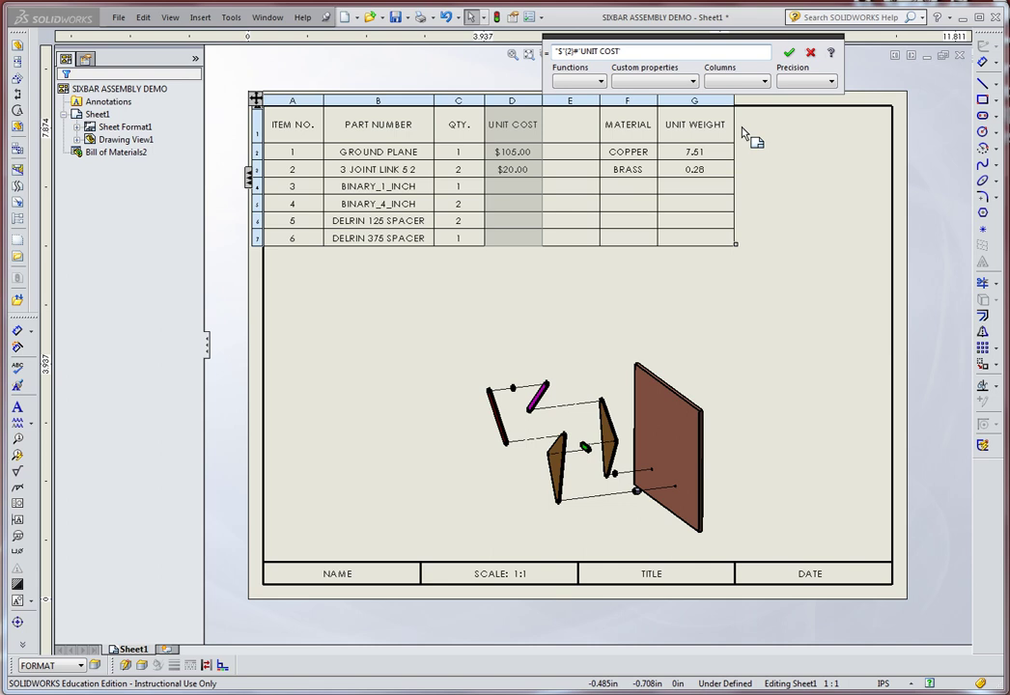
{"action": "key", "text": "KP_Multiply"}
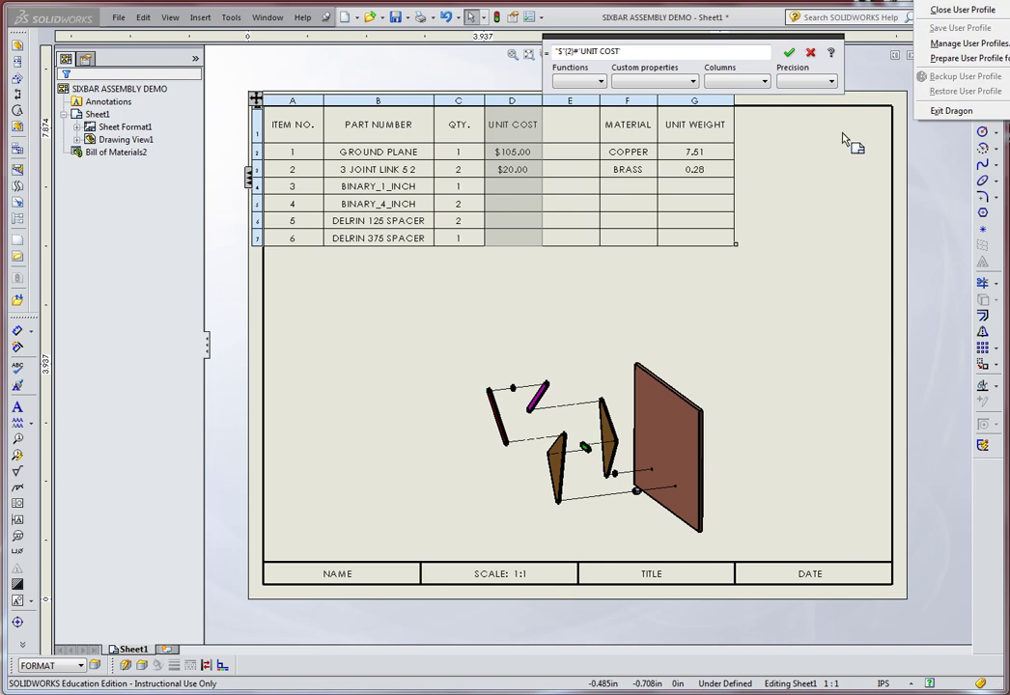
{"action": "left_click", "coordinate": [636, 52]}
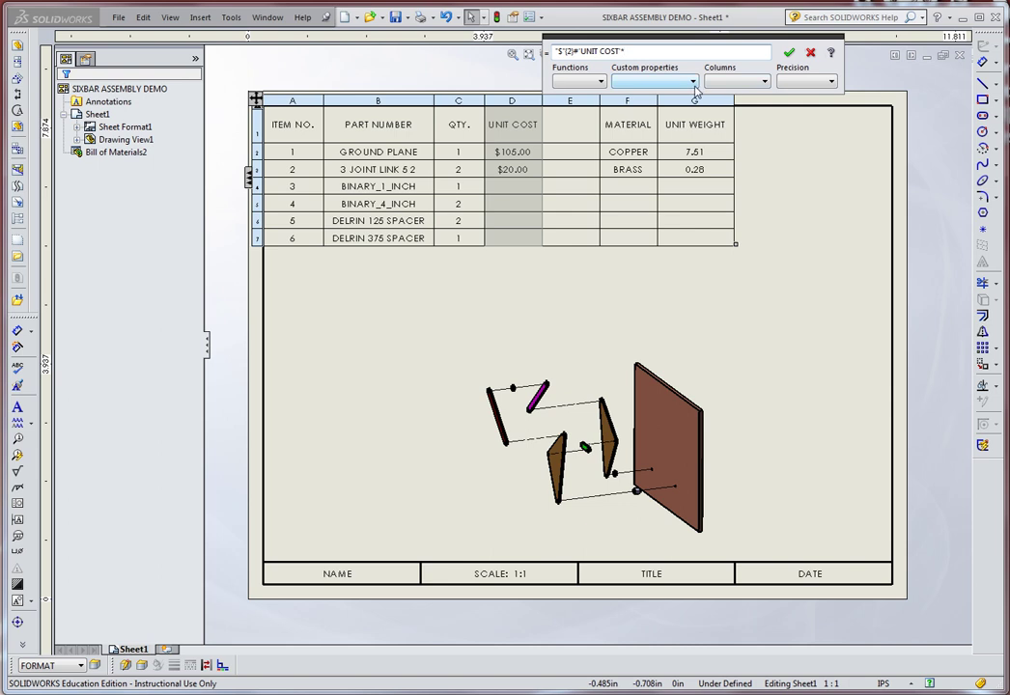
{"action": "left_click", "coordinate": [763, 83]}
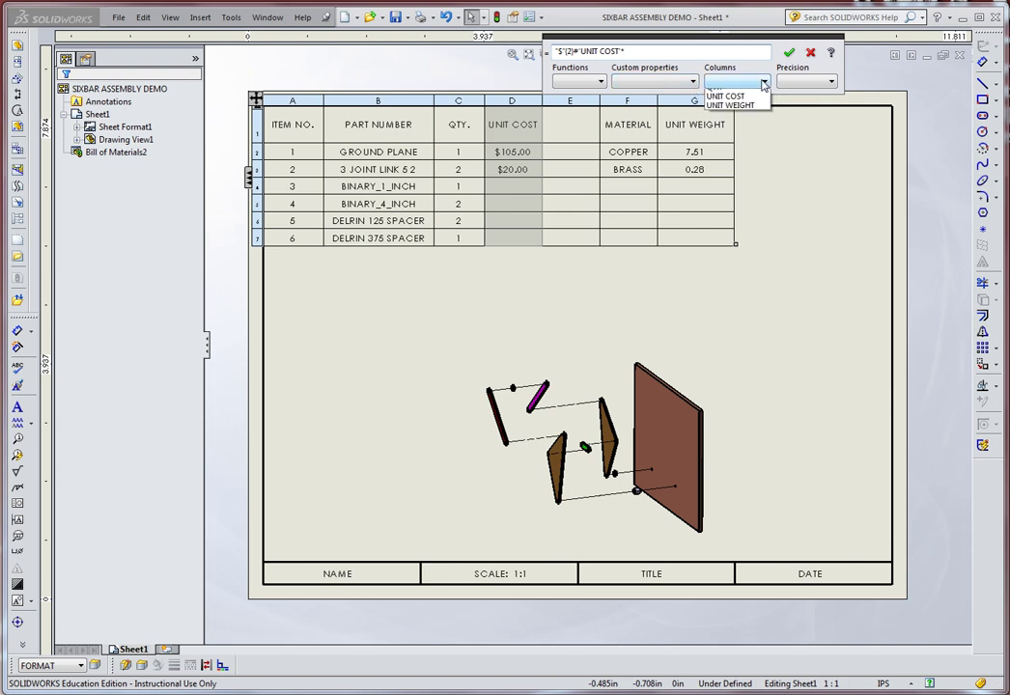
{"action": "left_click", "coordinate": [734, 121]}
{"action": "left_click", "coordinate": [789, 52]}
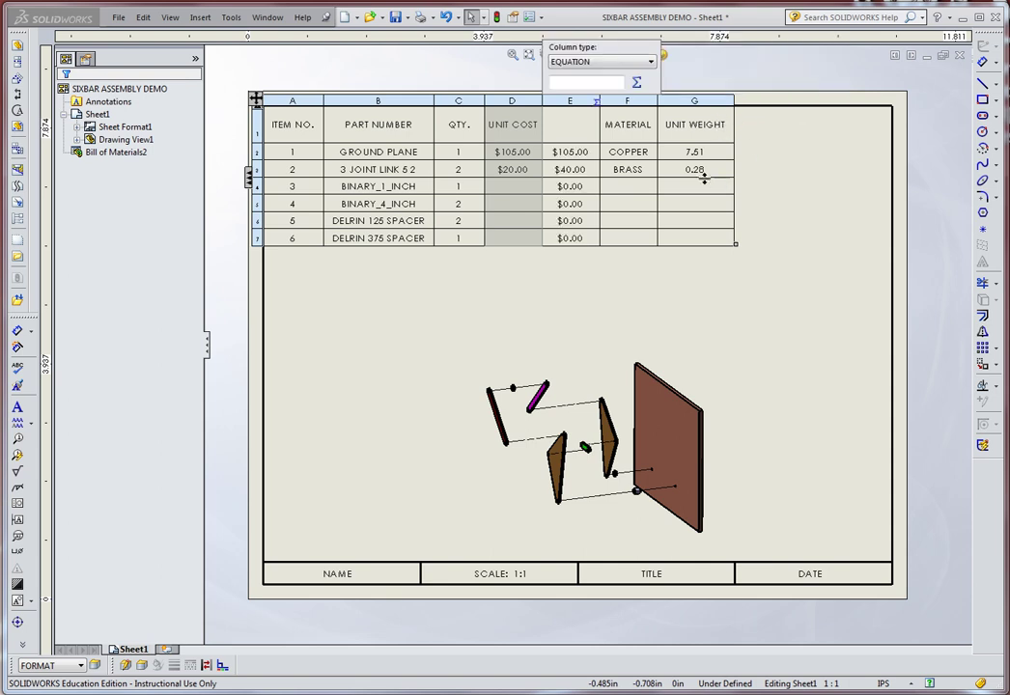
{"action": "left_click", "coordinate": [636, 295]}
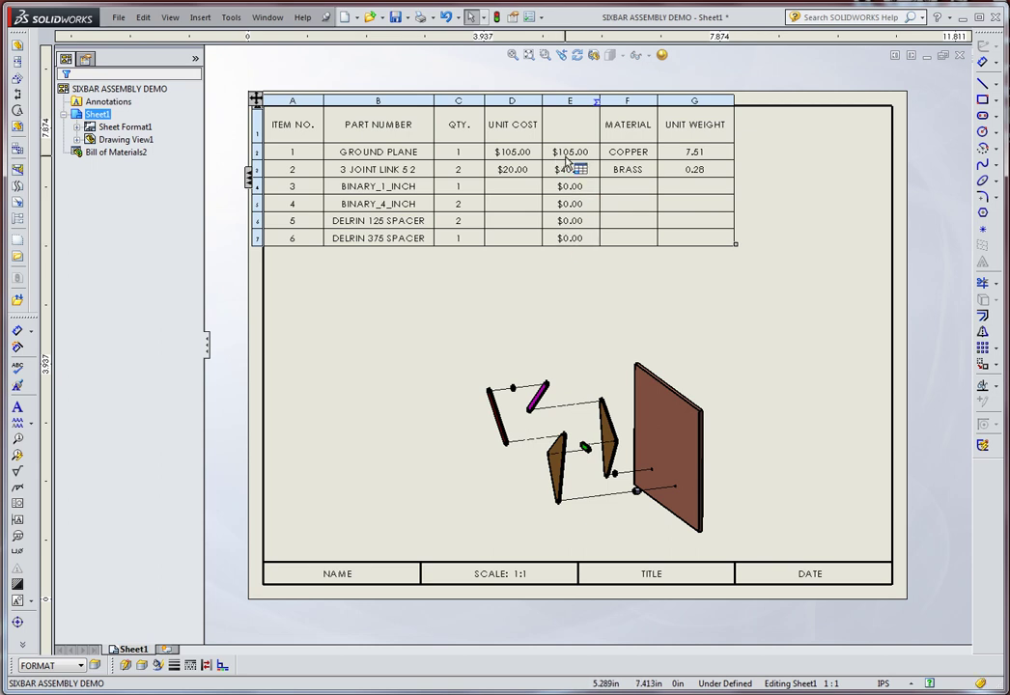
- Enter EXT. COST as the heading of the calculated cost column in the bill of materials
{"action": "left_click", "coordinate": [569, 125]}
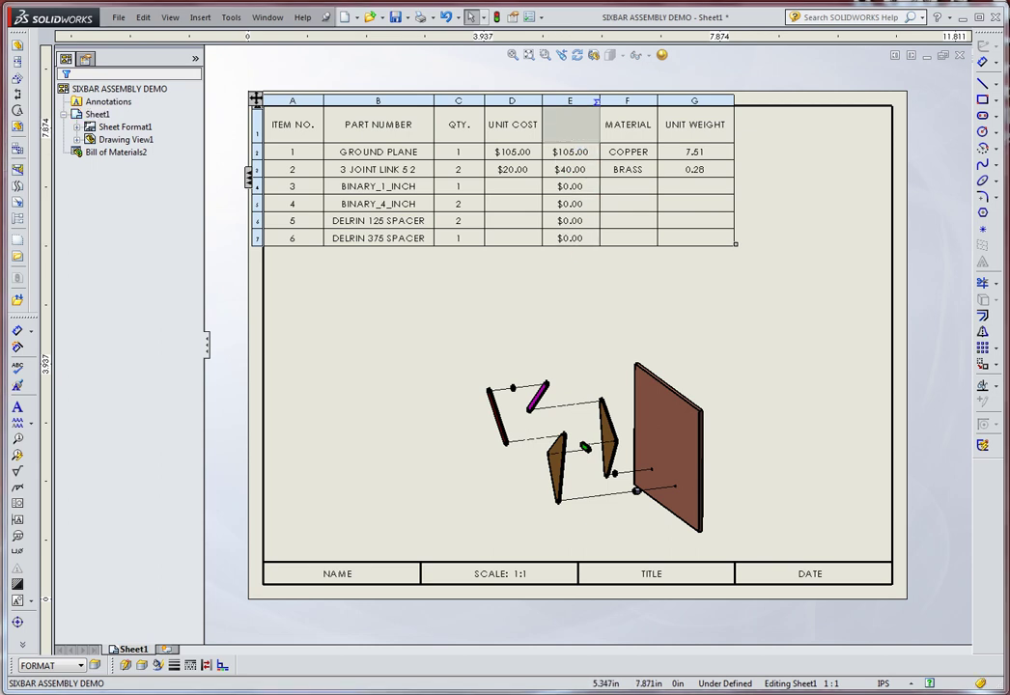
{"action": "double_click", "coordinate": [570, 127]}
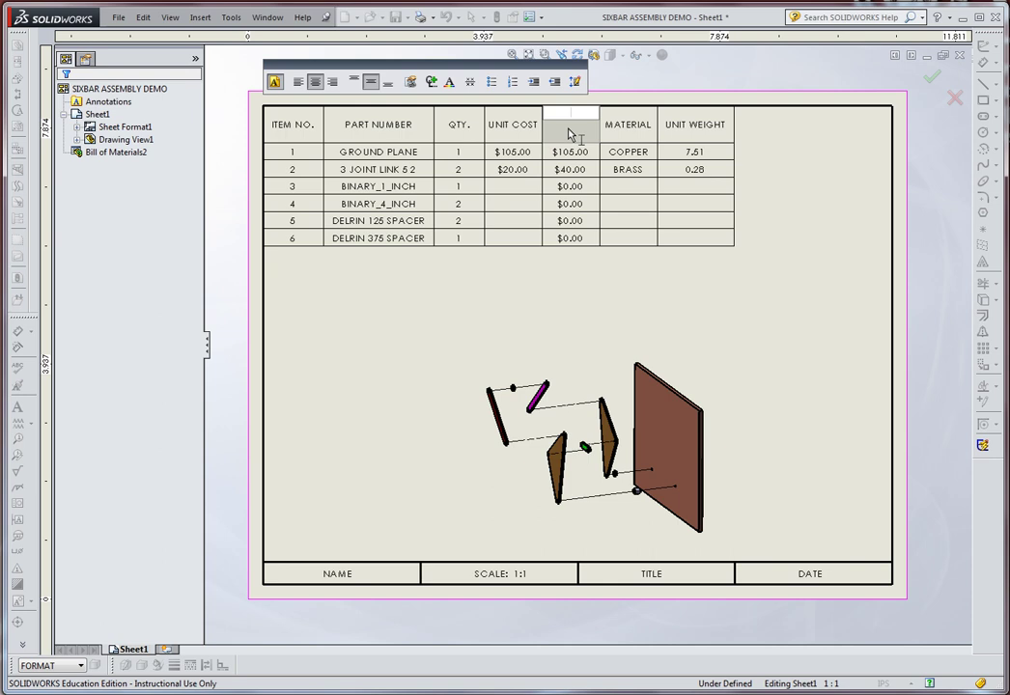
{"action": "type", "text": "EXT. COST"}
{"action": "left_click", "coordinate": [780, 365]}
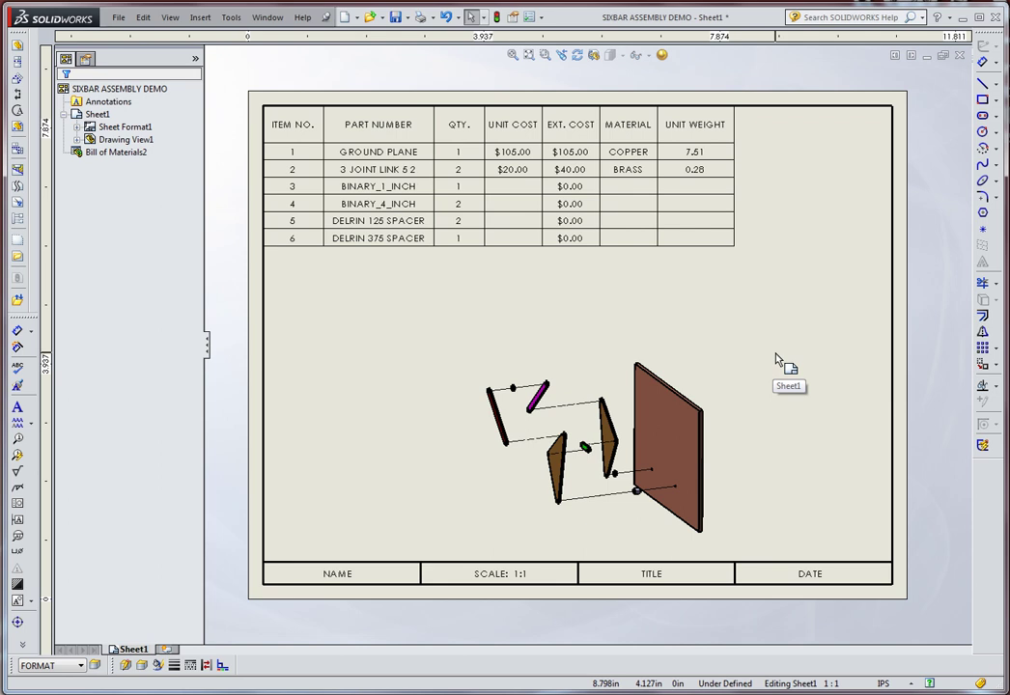
- Insert a column after UNIT WEIGHT in the bill of materials and set its column type to Equation
{"action": "left_click", "coordinate": [714, 111]}
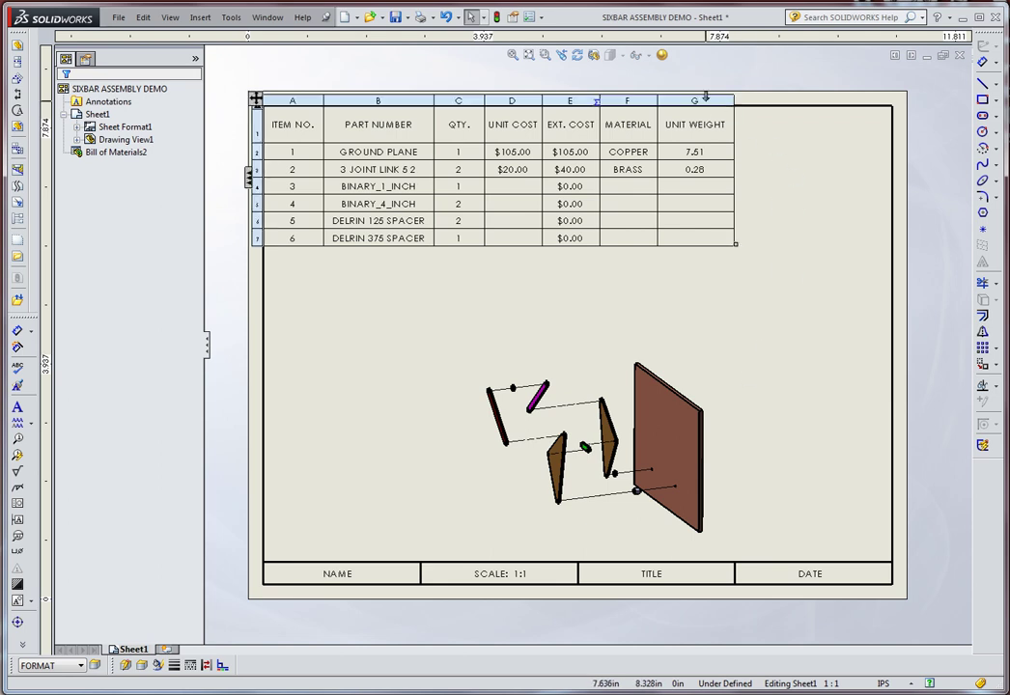
{"action": "left_click", "coordinate": [705, 100]}
{"action": "right_click", "coordinate": [706, 98]}
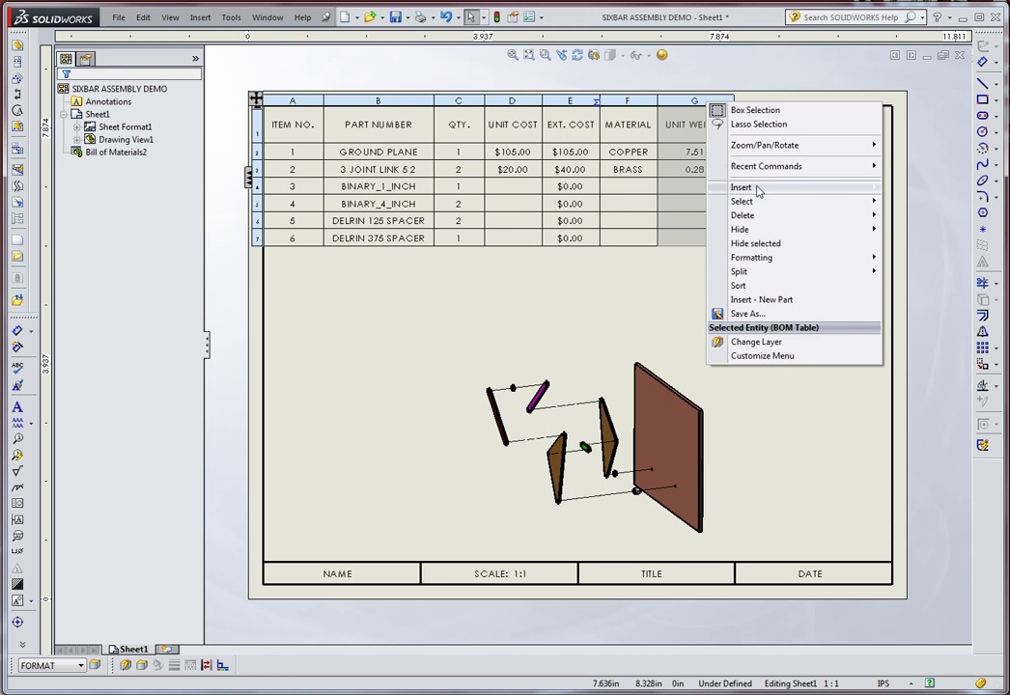
{"action": "mouse_move", "coordinate": [789, 194]}
{"action": "left_click", "coordinate": [927, 187]}
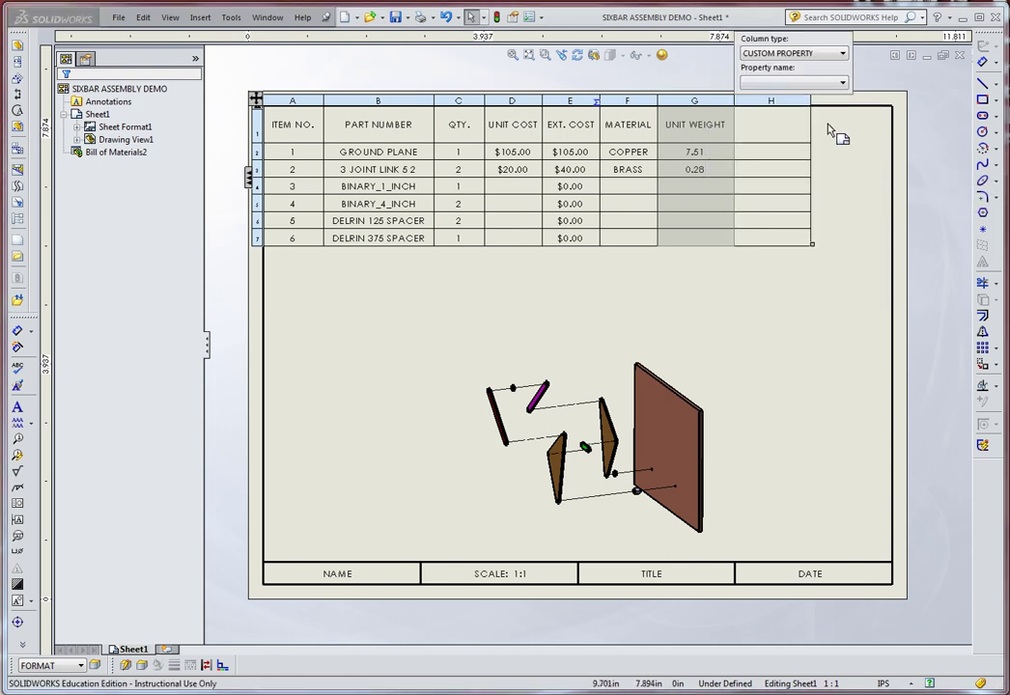
{"action": "left_click", "coordinate": [842, 56]}
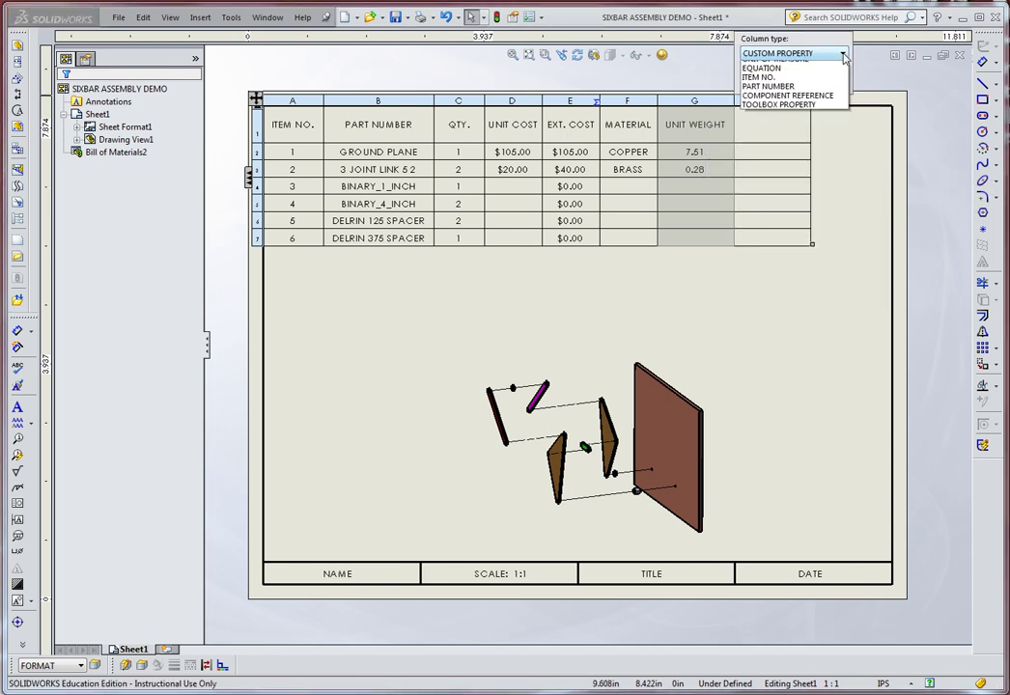
{"action": "left_click", "coordinate": [772, 77]}
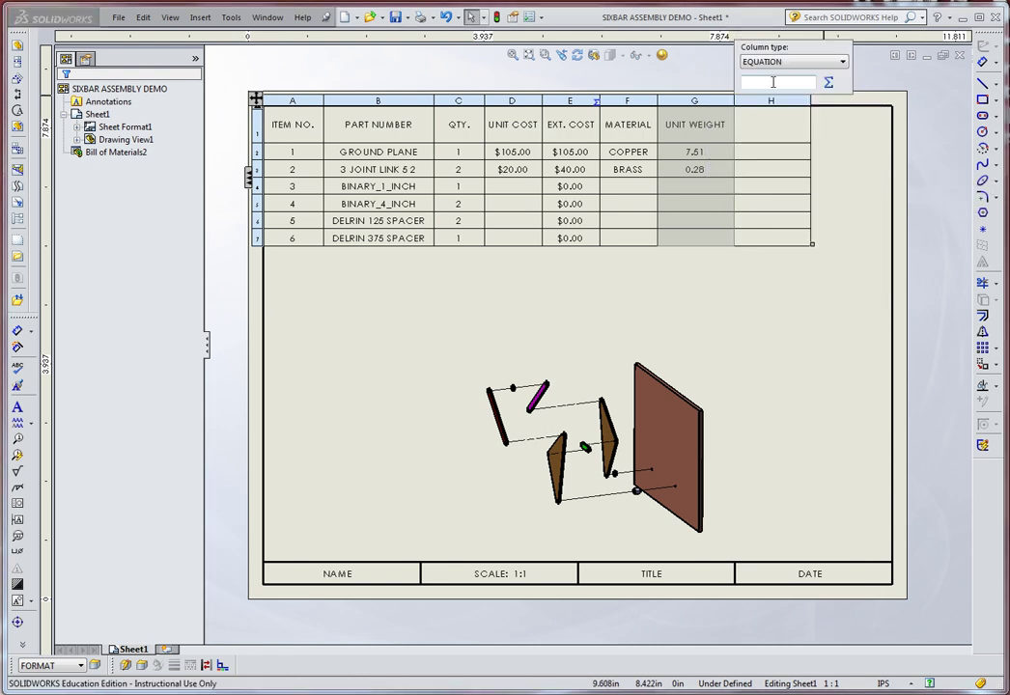
- Define the new column's equation as QTY. multiplied by UNIT WEIGHT, with two-decimal precision
{"action": "left_click", "coordinate": [829, 83]}
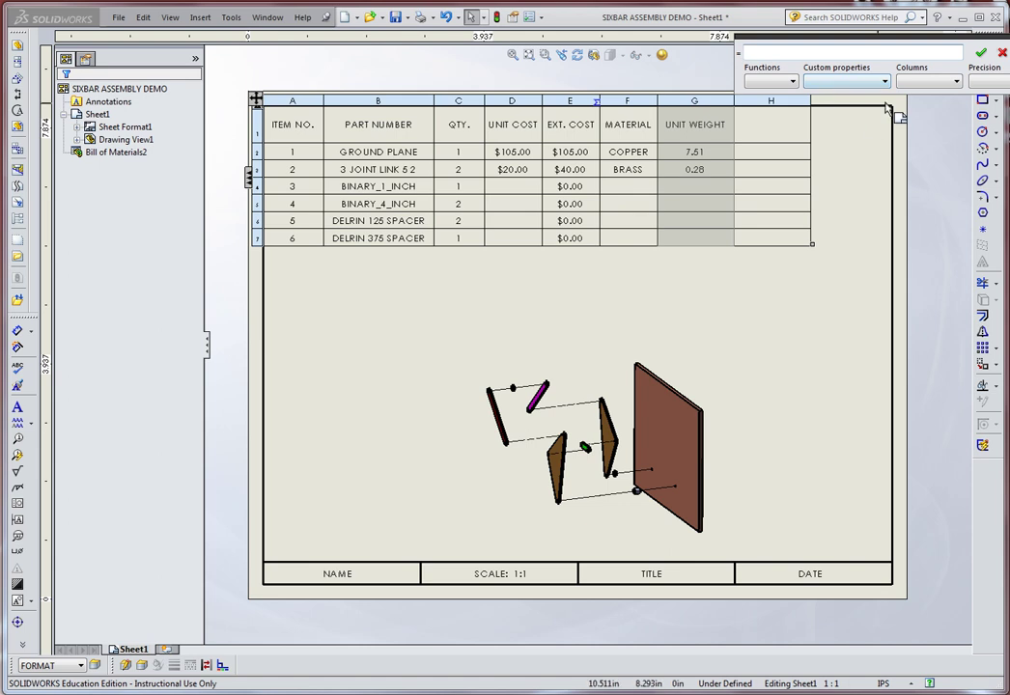
{"action": "left_click", "coordinate": [987, 83]}
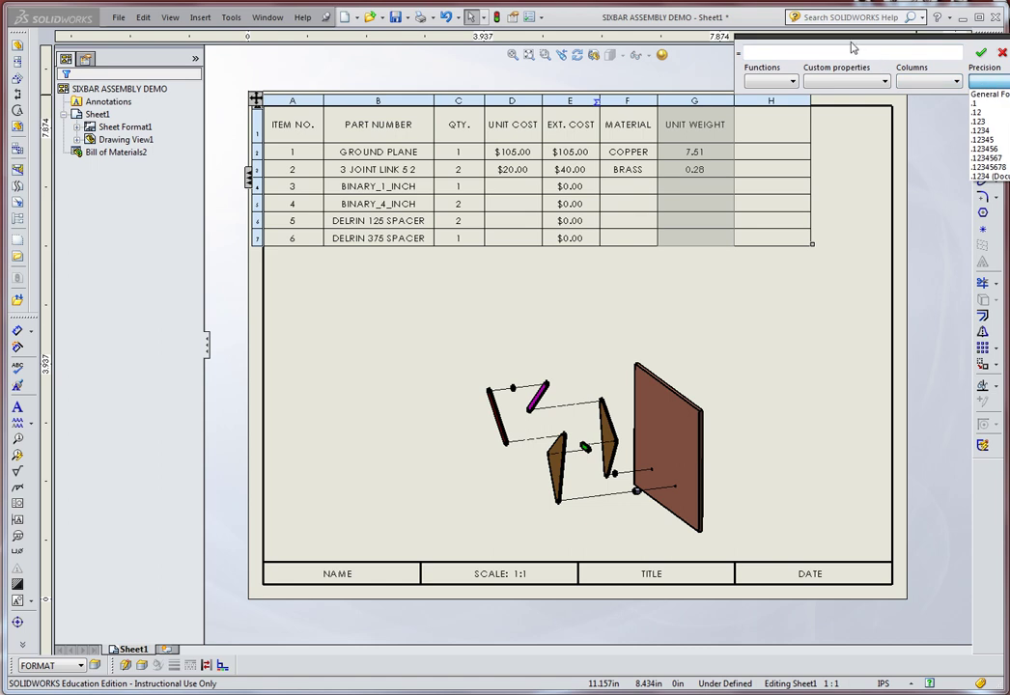
{"action": "left_click", "coordinate": [753, 56]}
{"action": "left_click_drag", "start_coordinate": [752, 40], "coordinate": [596, 59]}
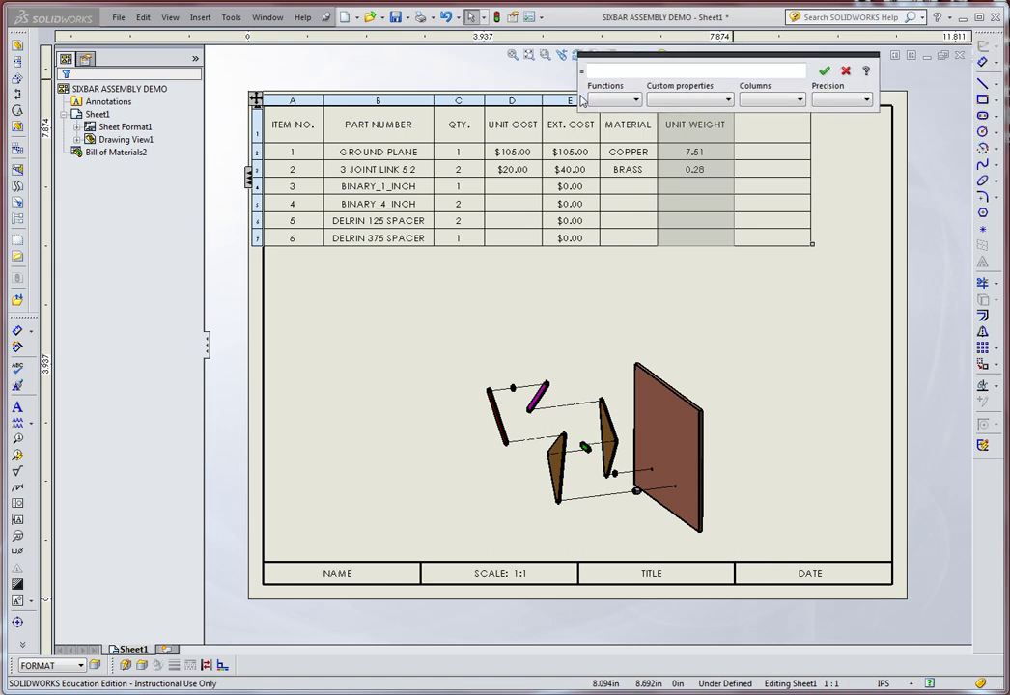
{"action": "left_click", "coordinate": [859, 100]}
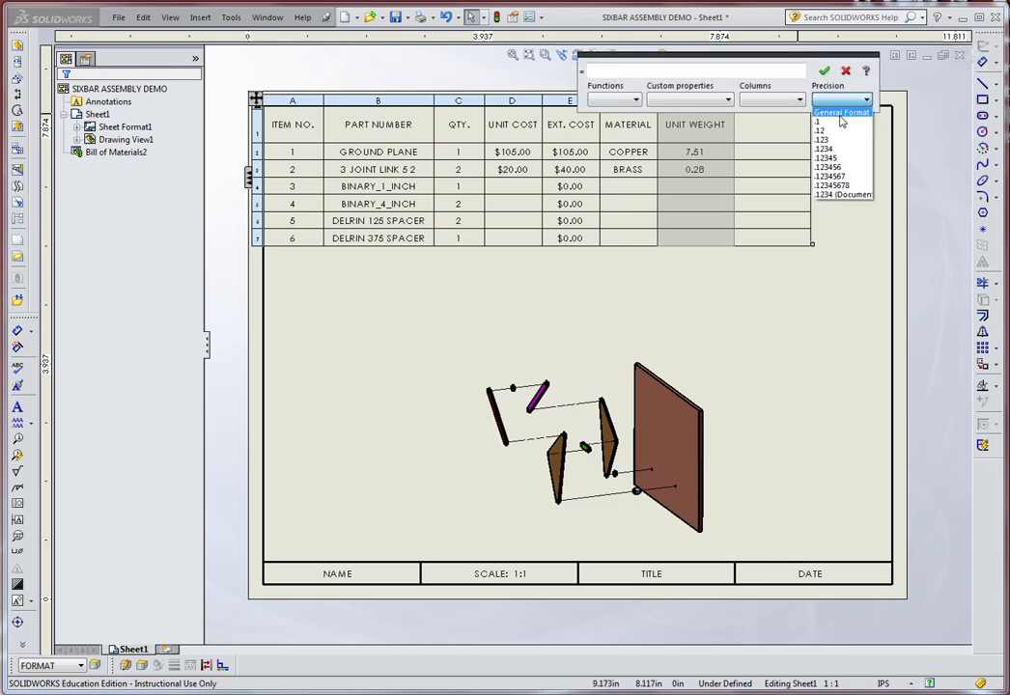
{"action": "left_click", "coordinate": [836, 126]}
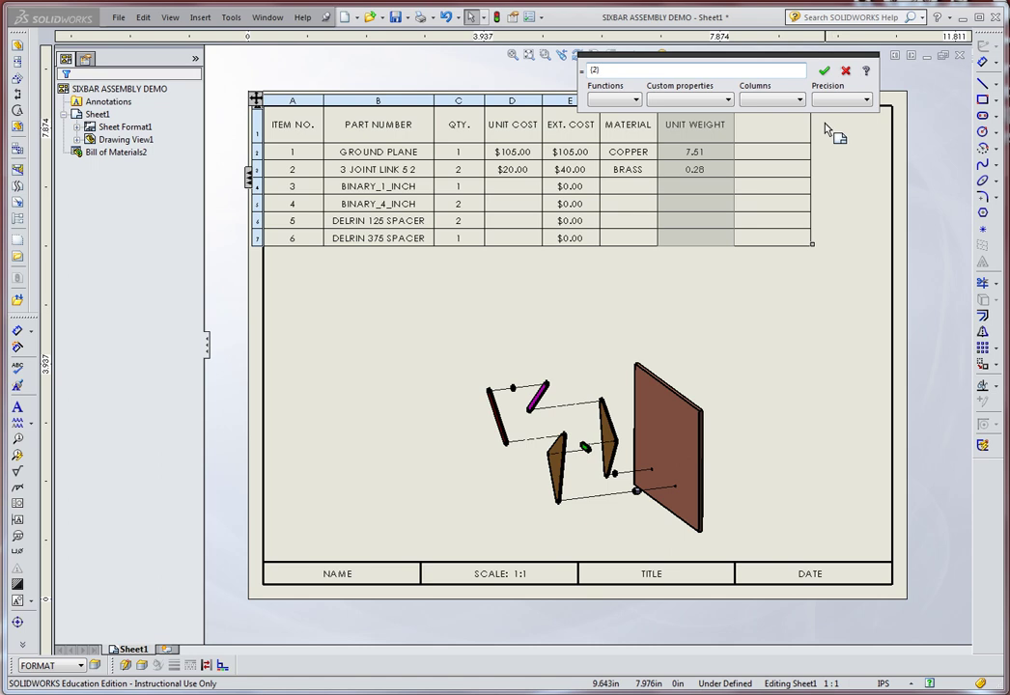
{"action": "left_click", "coordinate": [768, 100]}
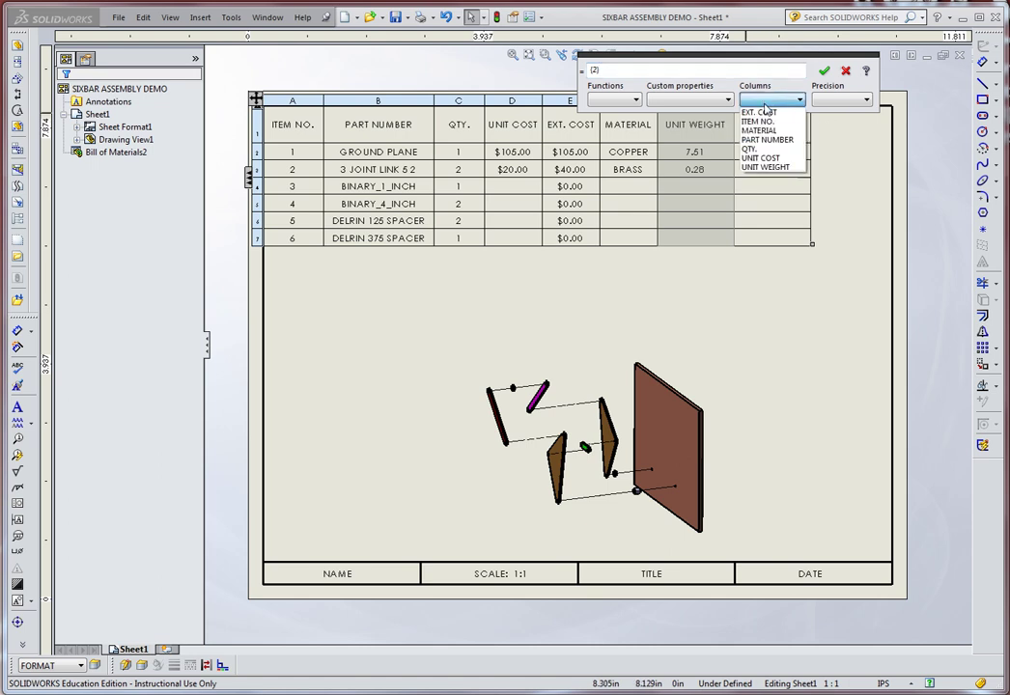
{"action": "left_click", "coordinate": [756, 149]}
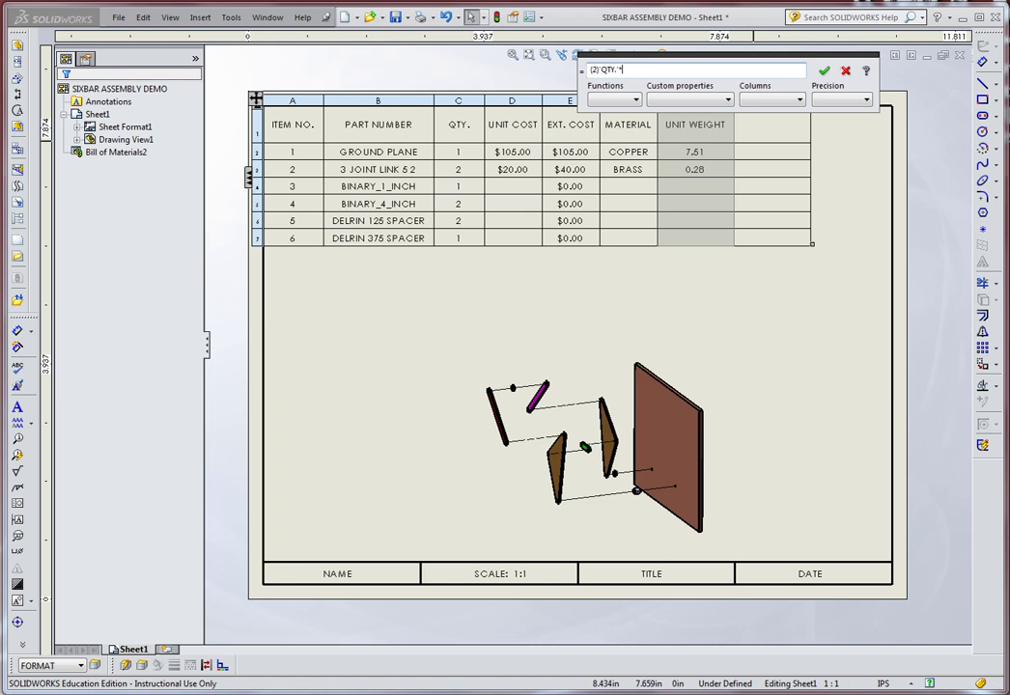
{"action": "type", "text": "*"}
{"action": "left_click", "coordinate": [800, 100]}
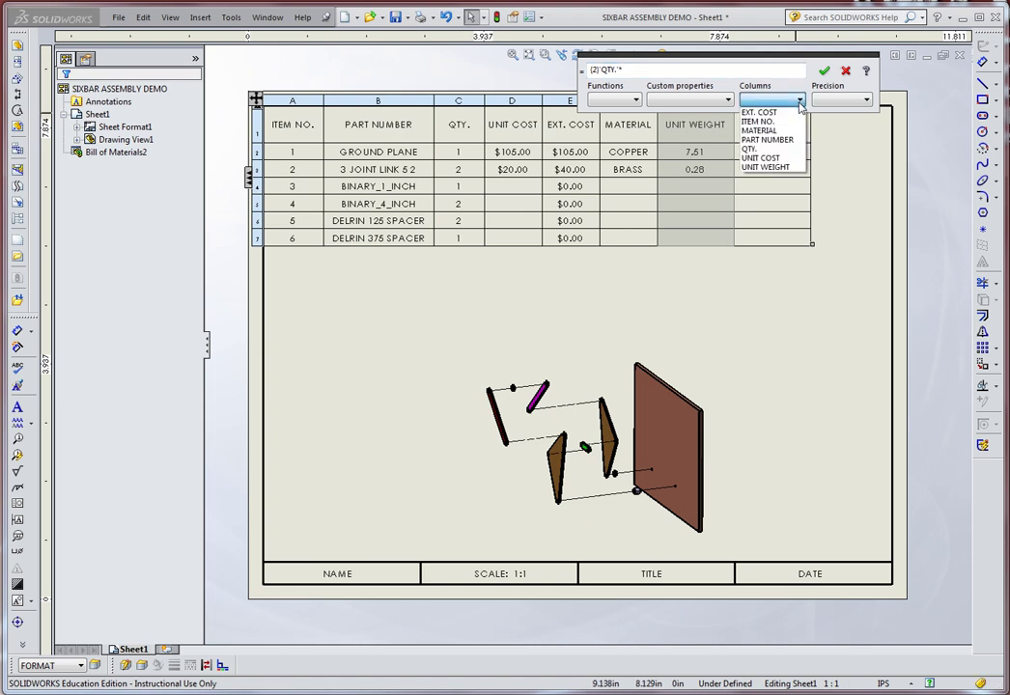
{"action": "left_click", "coordinate": [772, 167]}
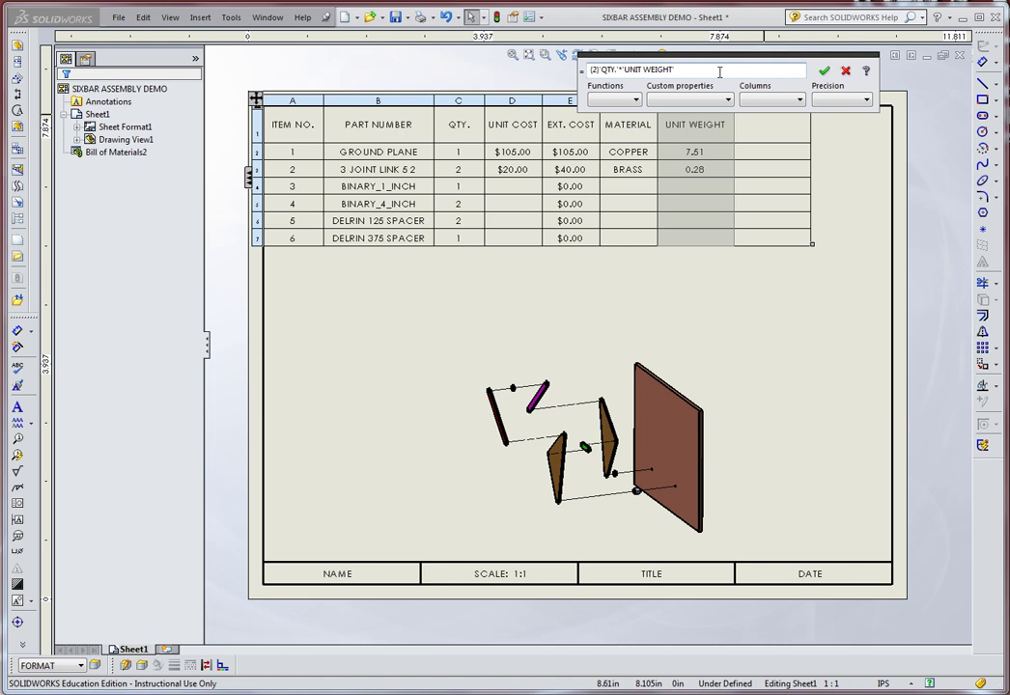
{"action": "left_click", "coordinate": [823, 71]}
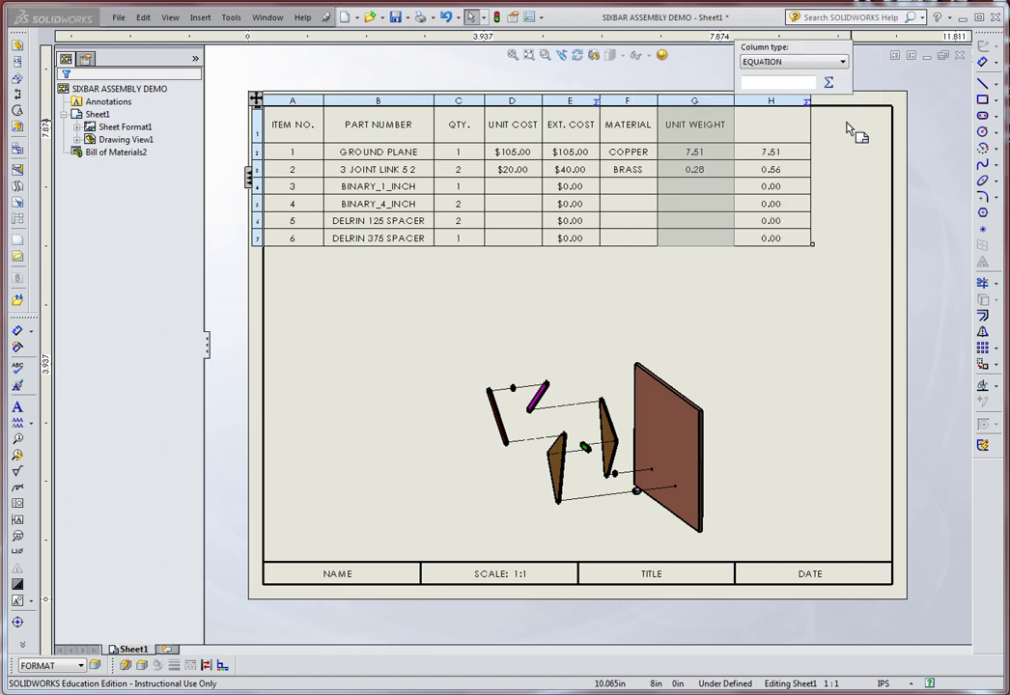
- Enter EXT. WEIGHT as the heading of the calculated weight column, with an opening parenthesis for the unit
{"action": "double_click", "coordinate": [772, 125]}
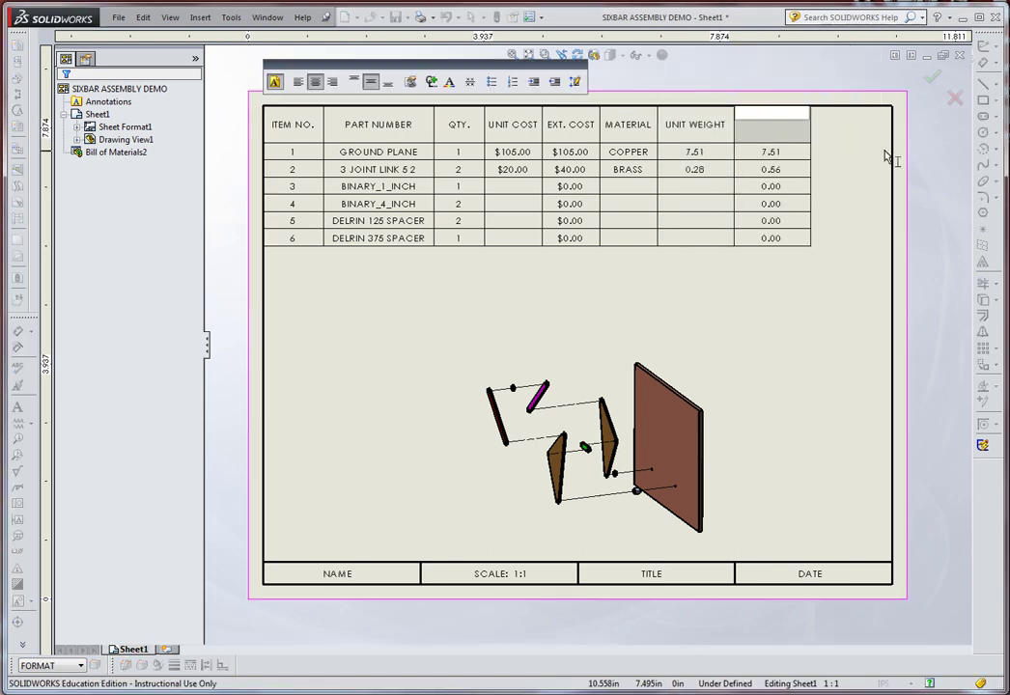
{"action": "type", "text": "EXT."}
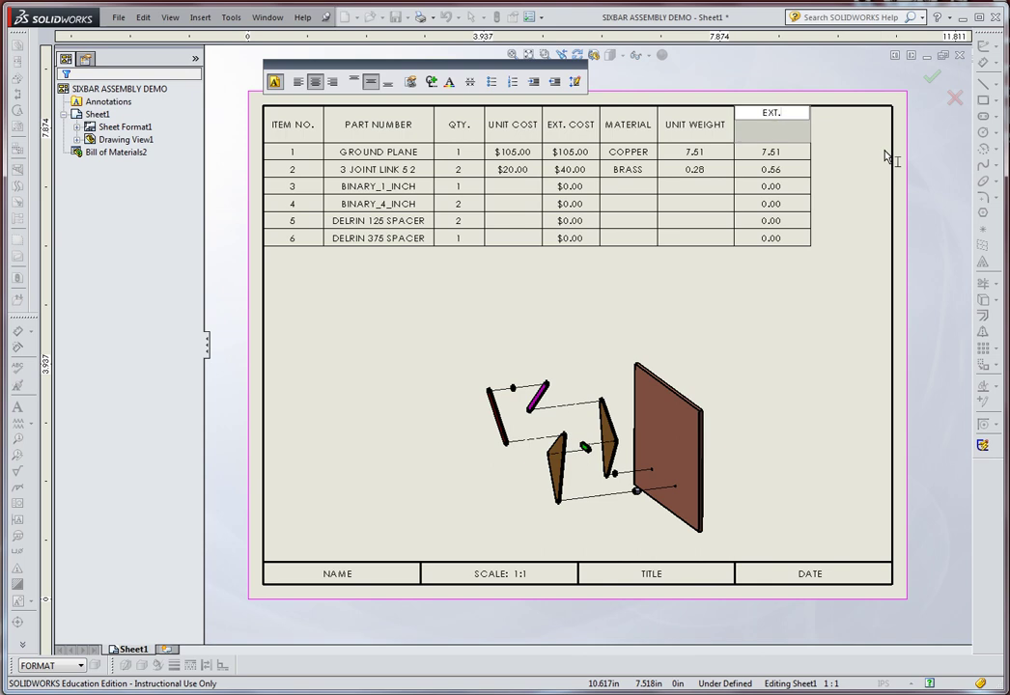
{"action": "type", "text": " WEIGHT (L"}
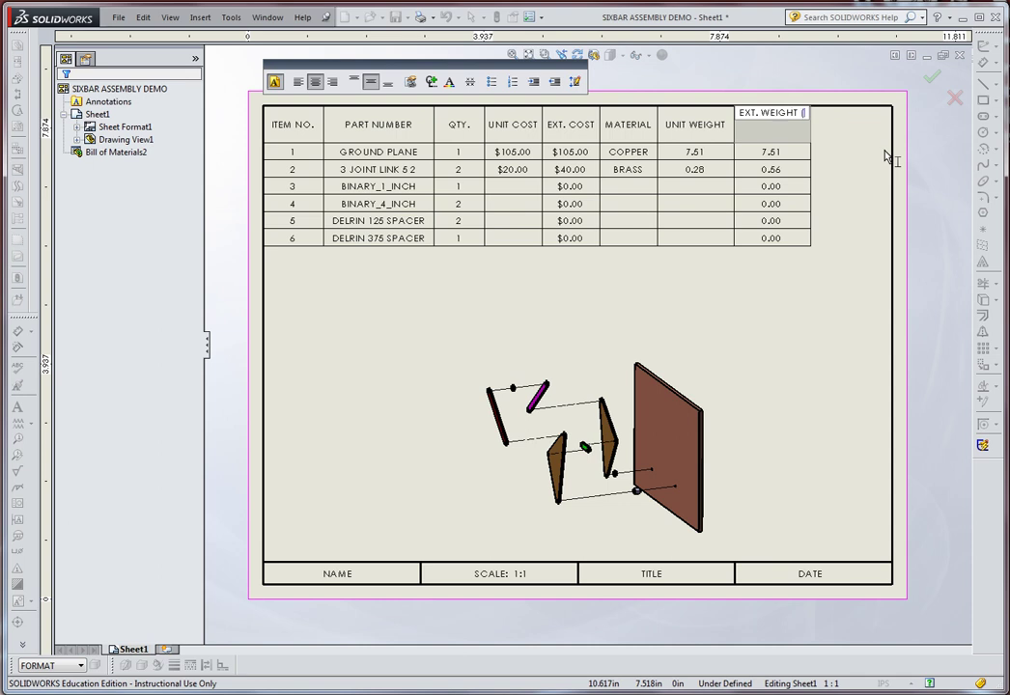